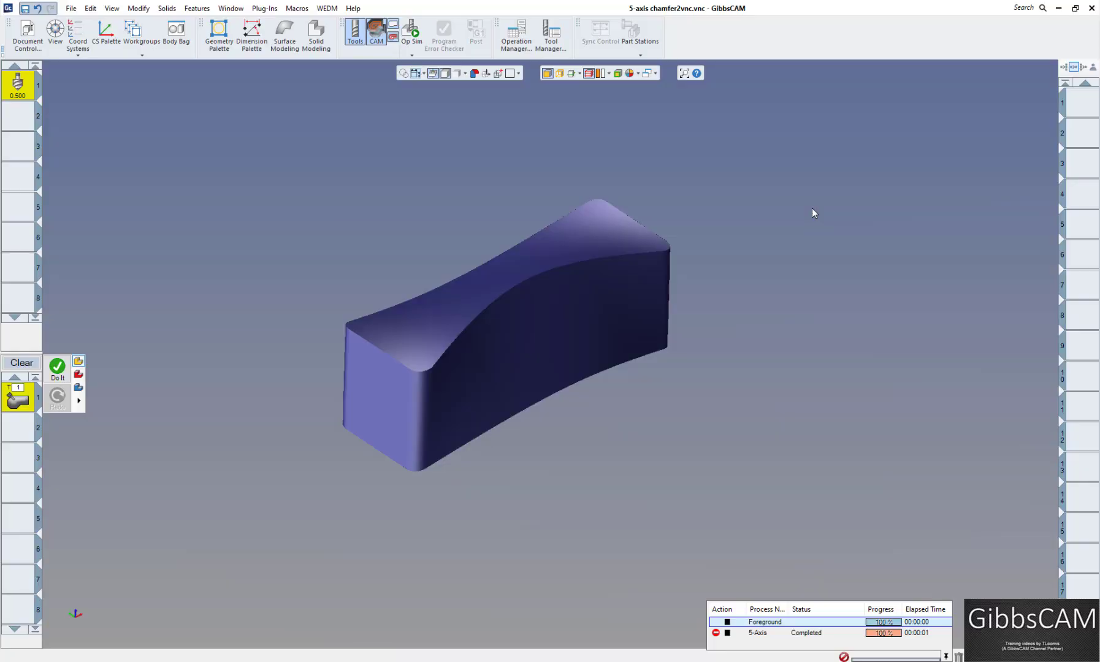
Examine the curved block from several sides, including its ends and top edges
middle_click_drag(812, 209, 797, 206)
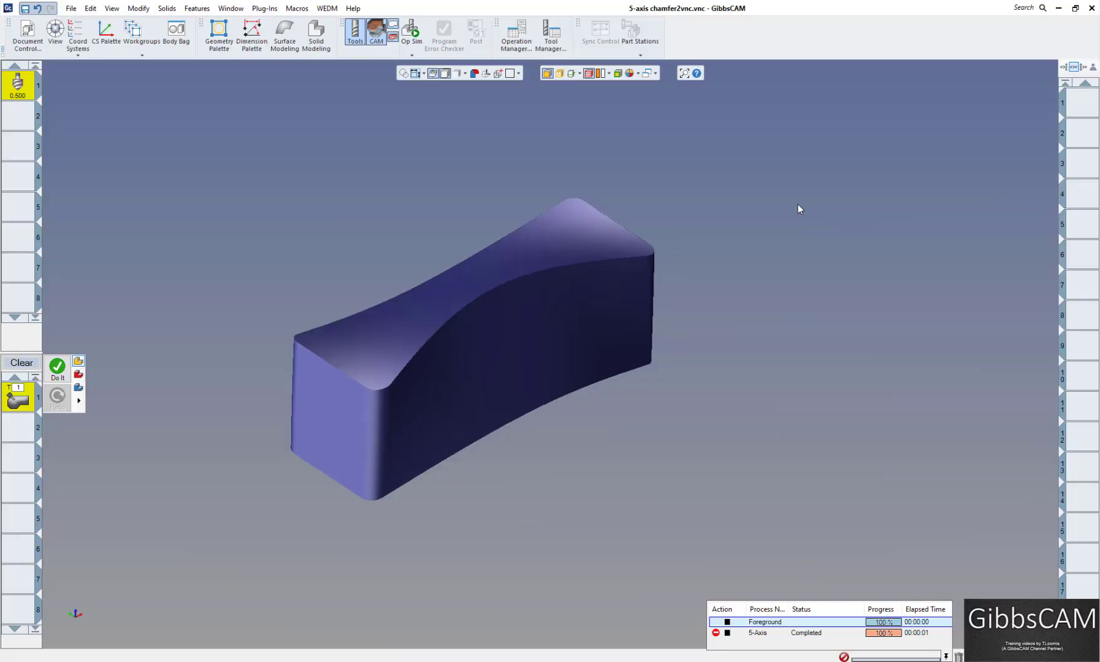
left_click(702, 262)
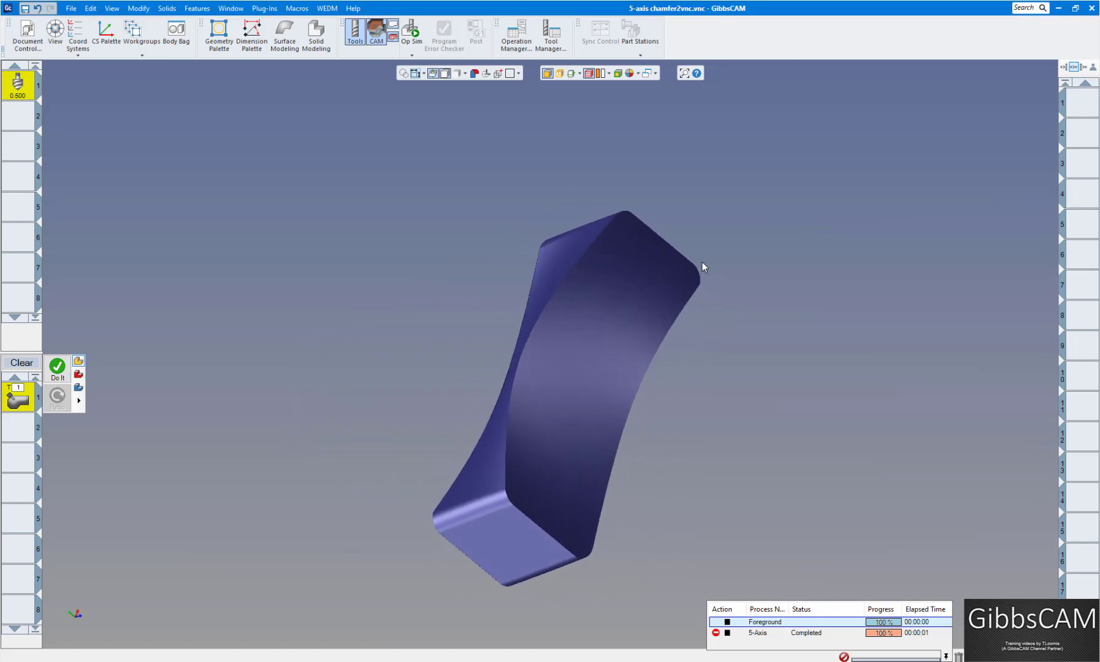
key("Right")
key("Right")
key("Right")
key("Right")
key("Right")
key("Right")
key("Right")
key("Right")
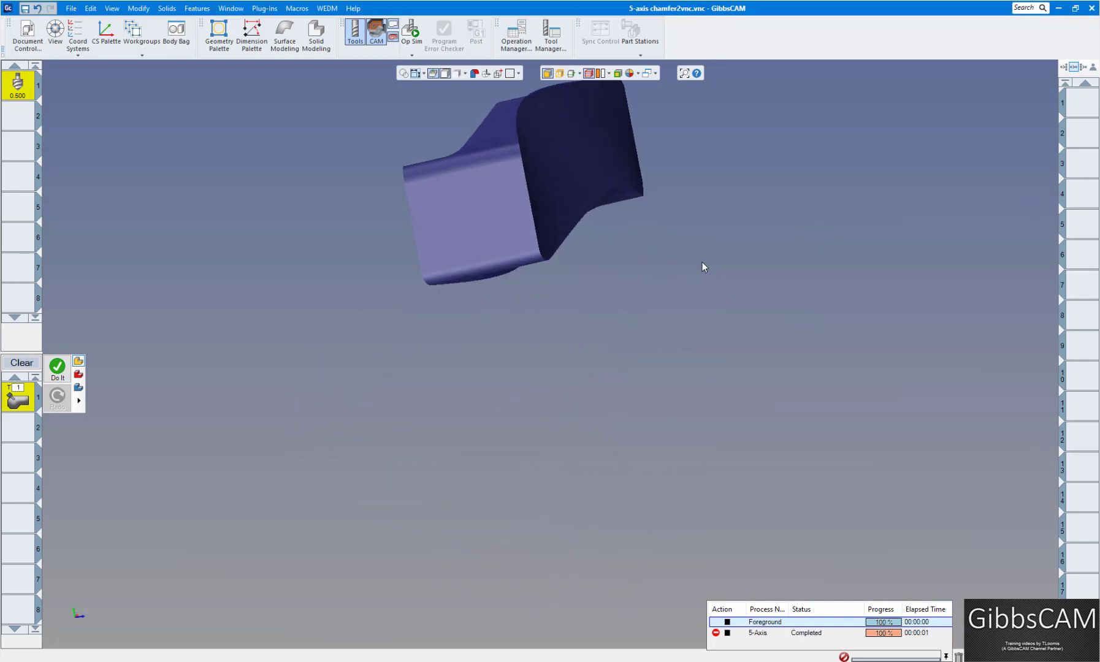
key("Right")
key("Right")
key("Right")
key("Right")
key("Right")
key("Right")
key("Right")
key("Right")
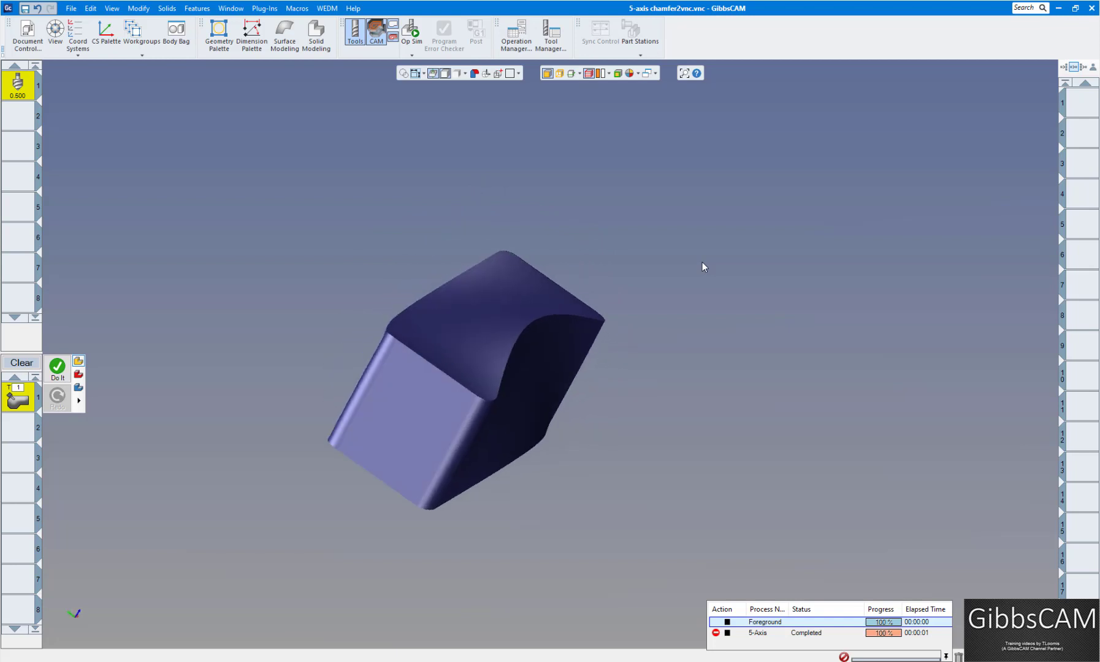
key("Right")
key("Right")
key("Right")
key("Right")
key("Right")
key("Right")
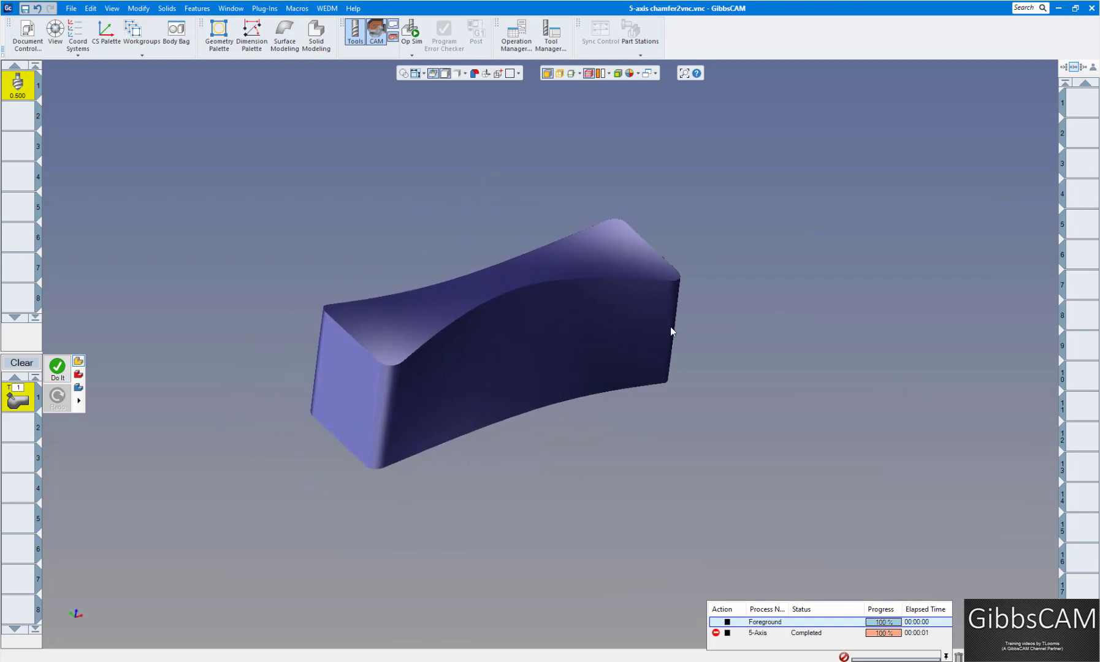
key("Right")
key("Right")
scroll(670, 366, "up", 4)
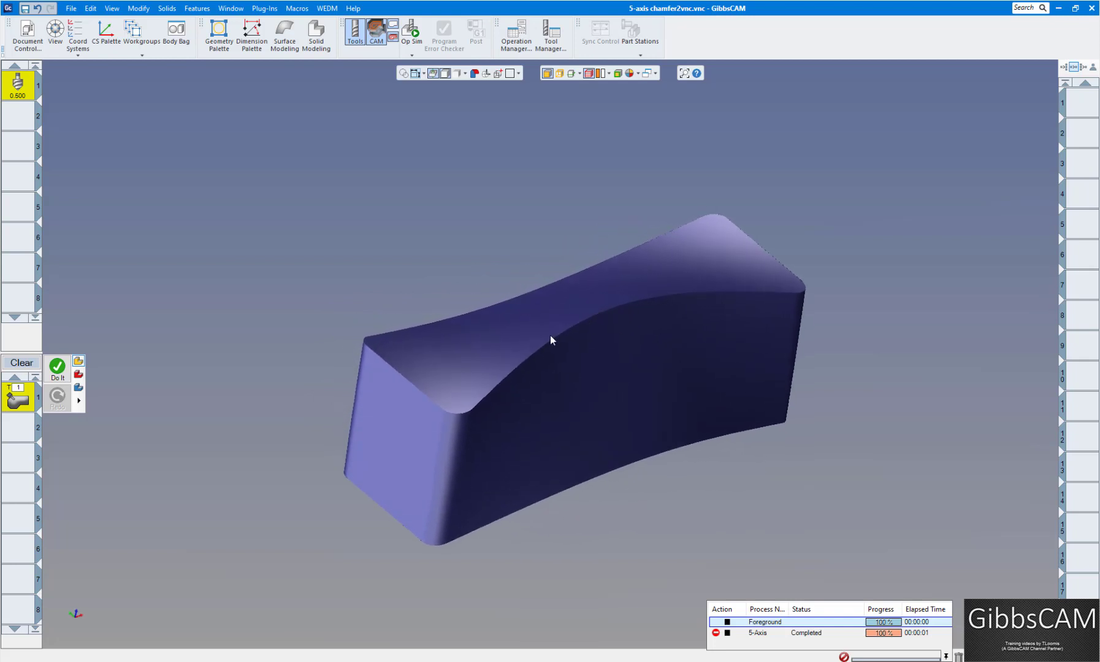
scroll(746, 250, "down", 1)
key("Down")
key("Down")
key("Down")
key("Down")
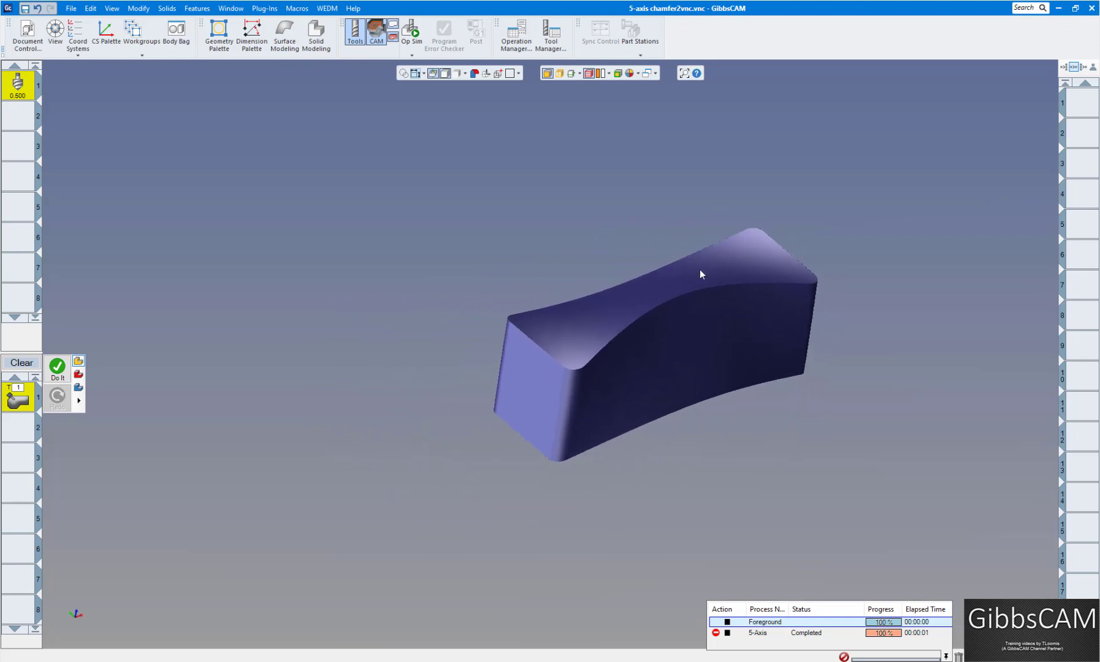
key("Down")
key("Down")
key("Down")
key("Down")
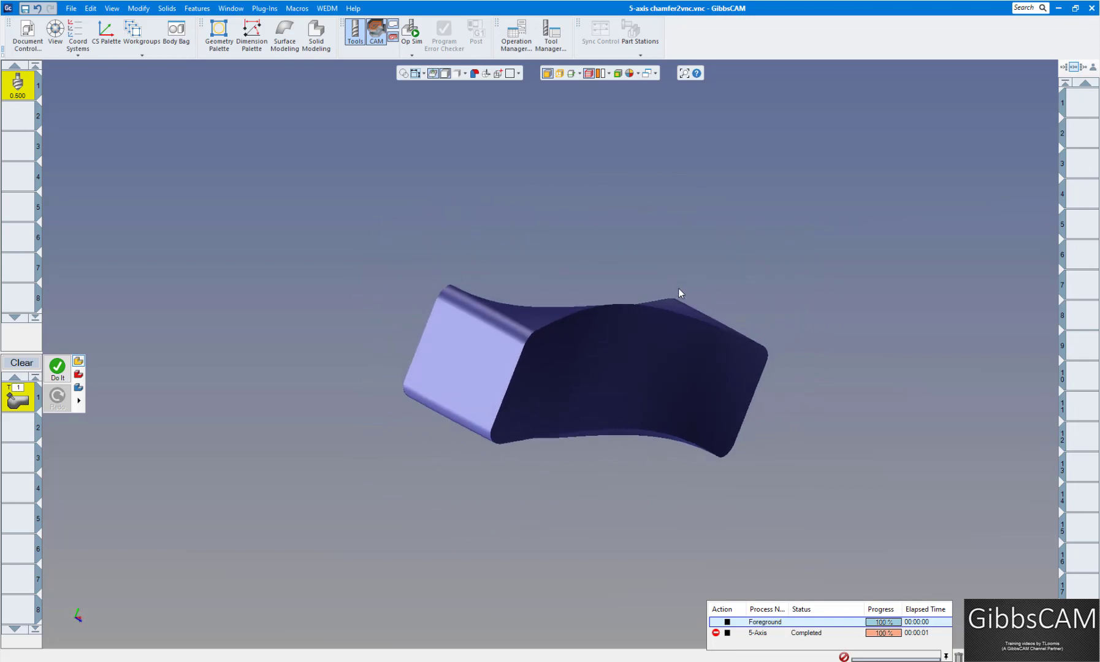
key("Down")
key("Down")
key("Down")
key("Down")
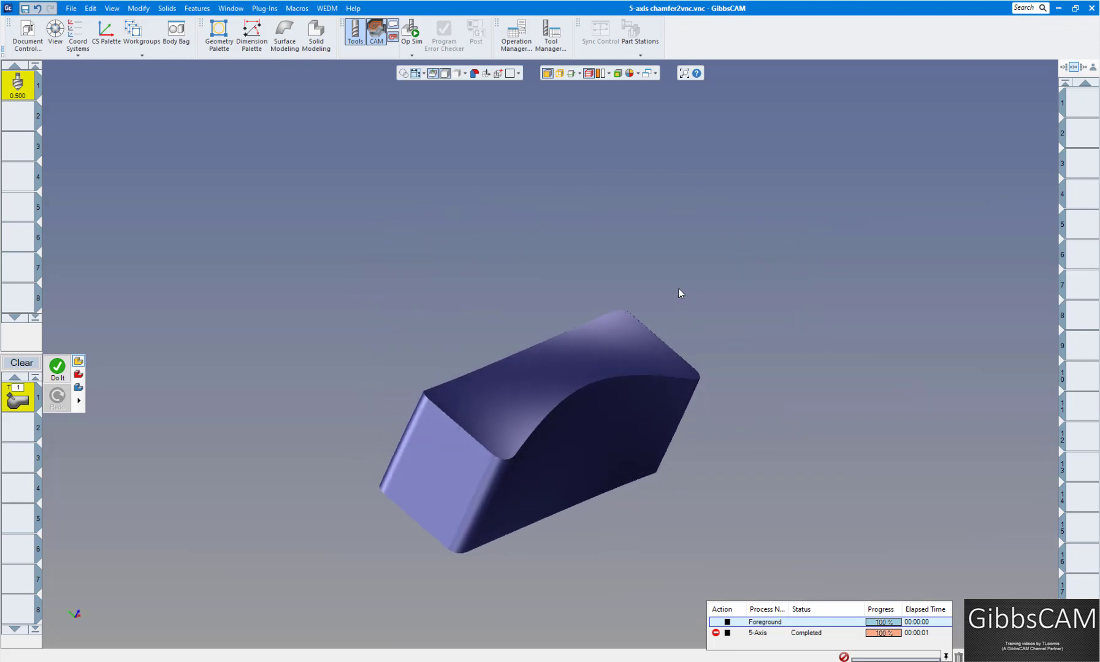
key("Down")
key("Down")
key("Down")
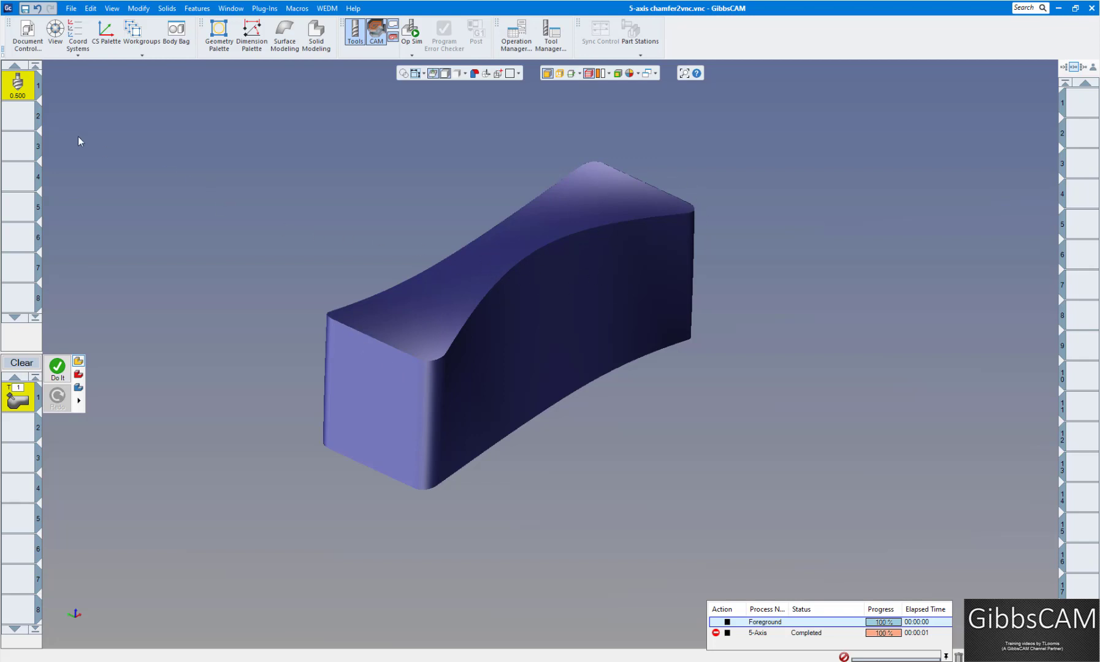
Review the definition of milling tool 1, the 0.5 inch countersink
double_click(20, 86)
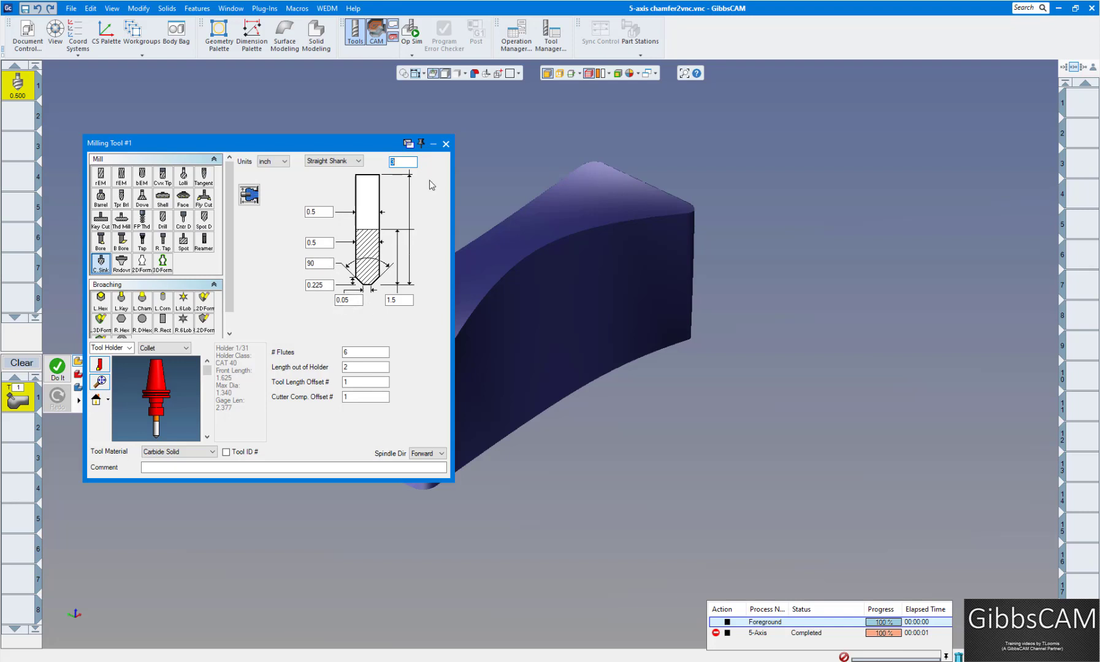
left_click(446, 145)
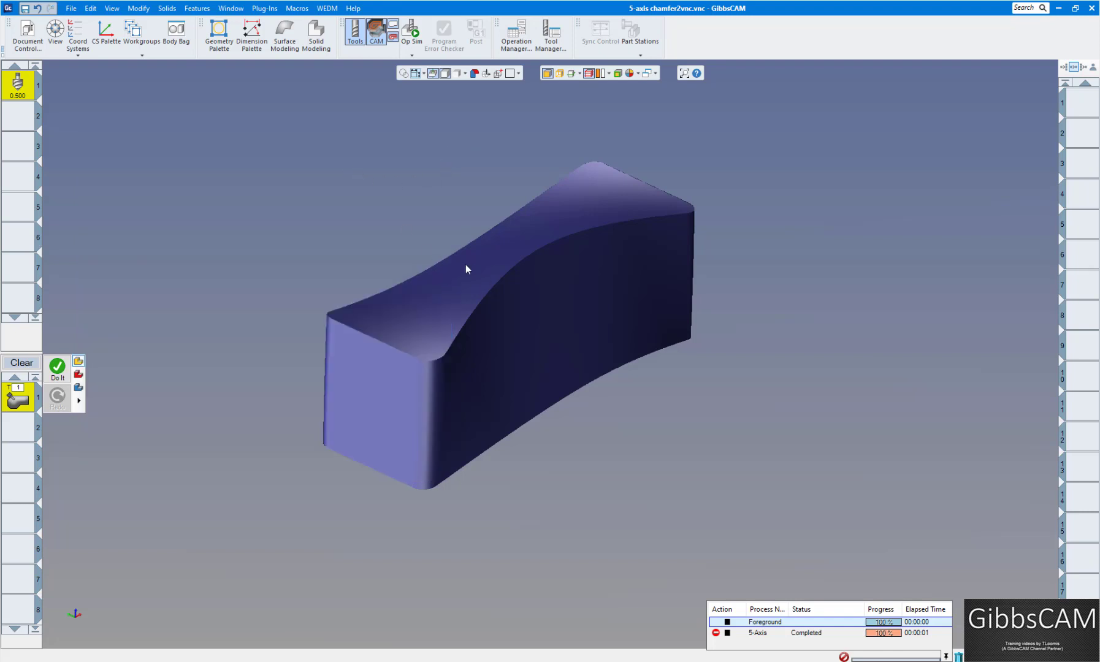
Show the geometry and inspect the curve around the block's top edge with its orientation lines from above
left_click(404, 75)
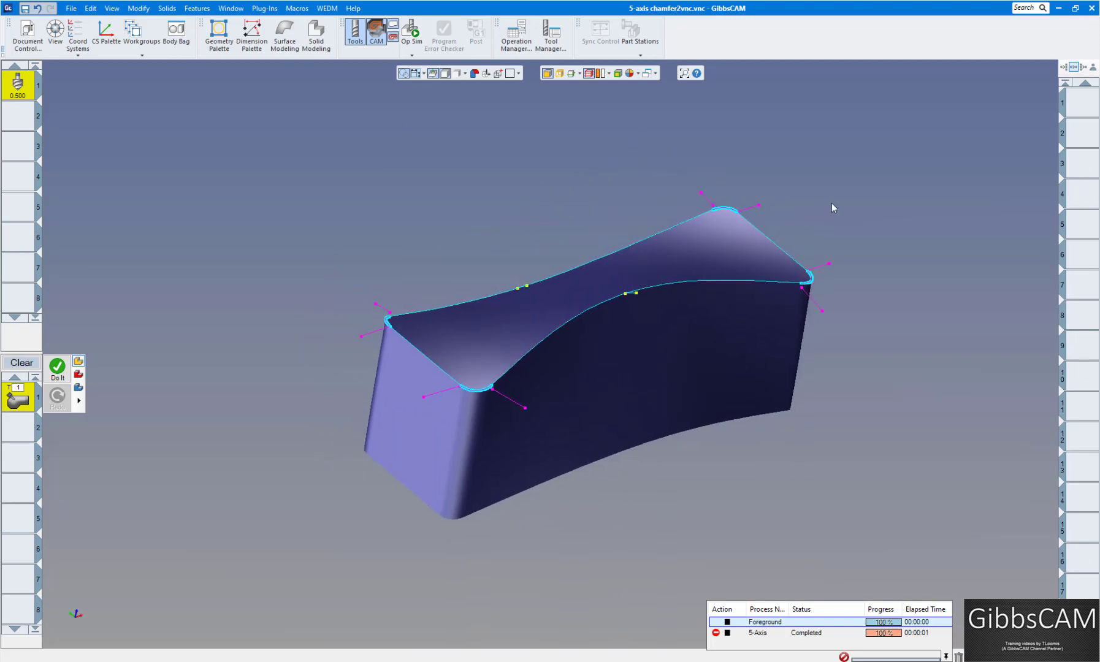
middle_click_drag(623, 294, 412, 308)
middle_click_drag(517, 384, 424, 339)
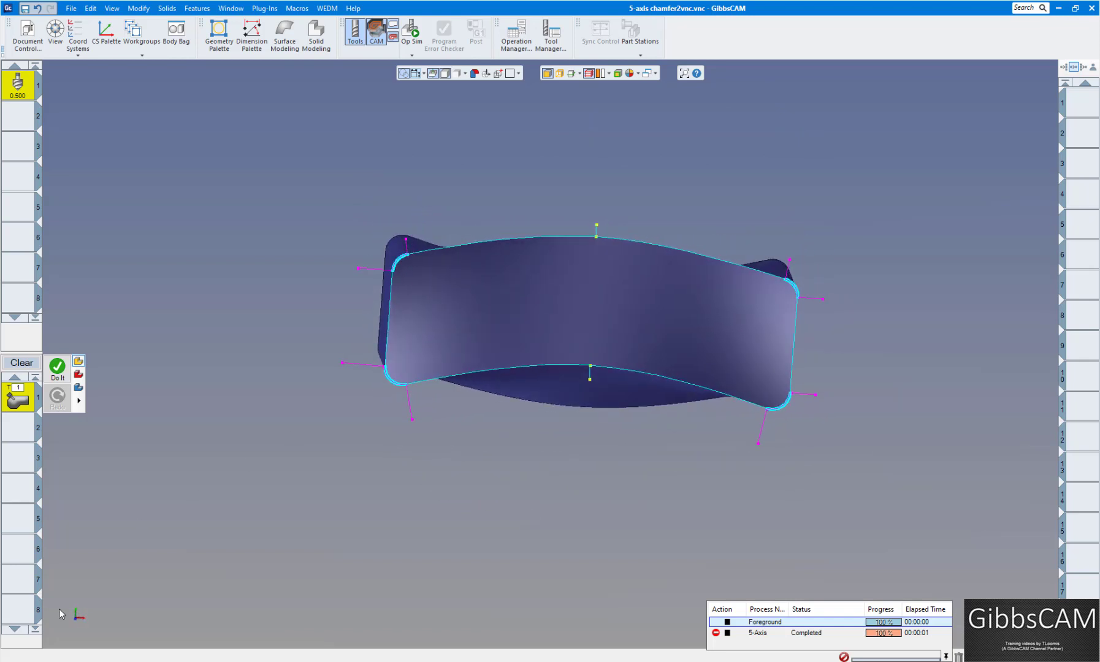
left_click(67, 598)
left_click(67, 598)
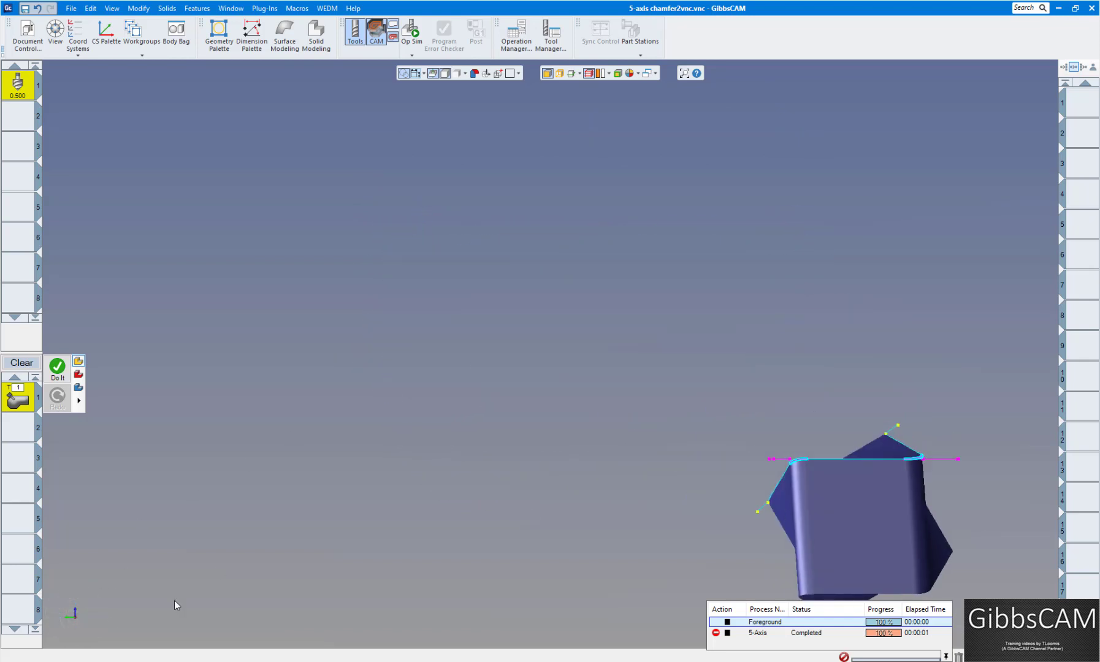
left_click(84, 597)
middle_click_drag(501, 508, 254, 478)
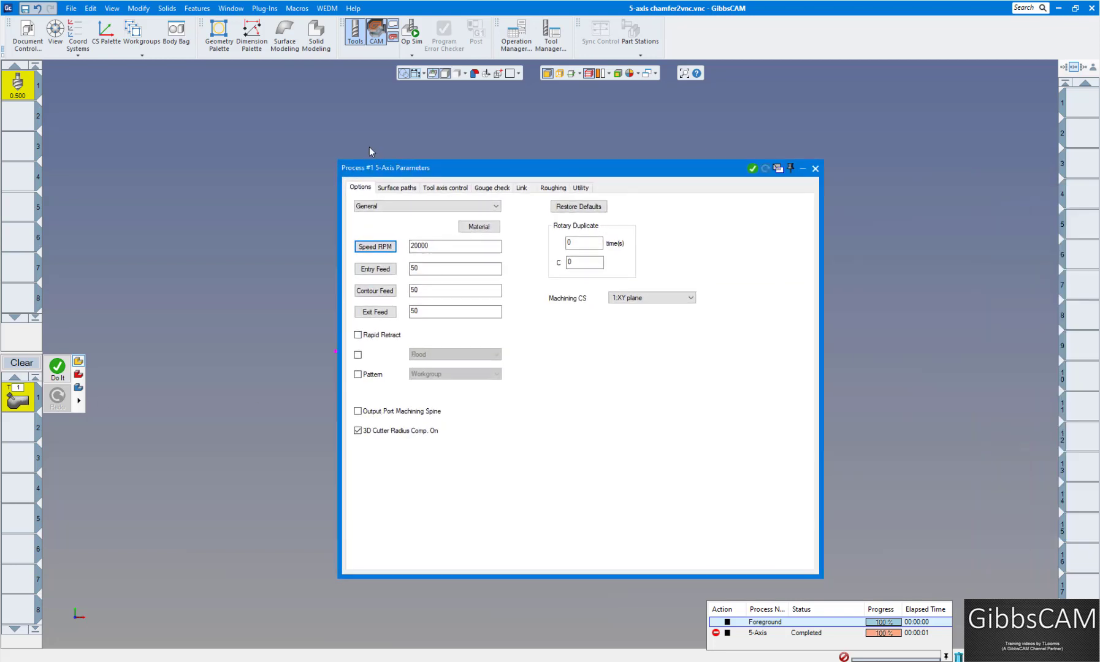
In the 5-Axis process parameters, base the surface path calculation on Wireframe with the 5 Axis Profiling pattern
left_click_drag(454, 163, 211, 99)
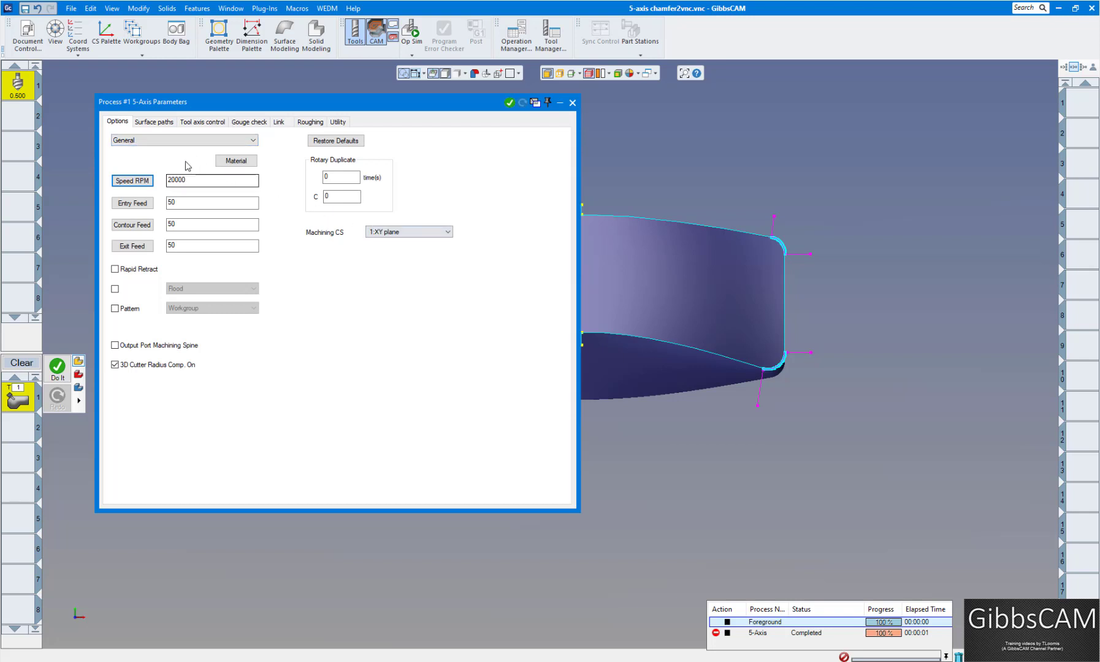
left_click(153, 124)
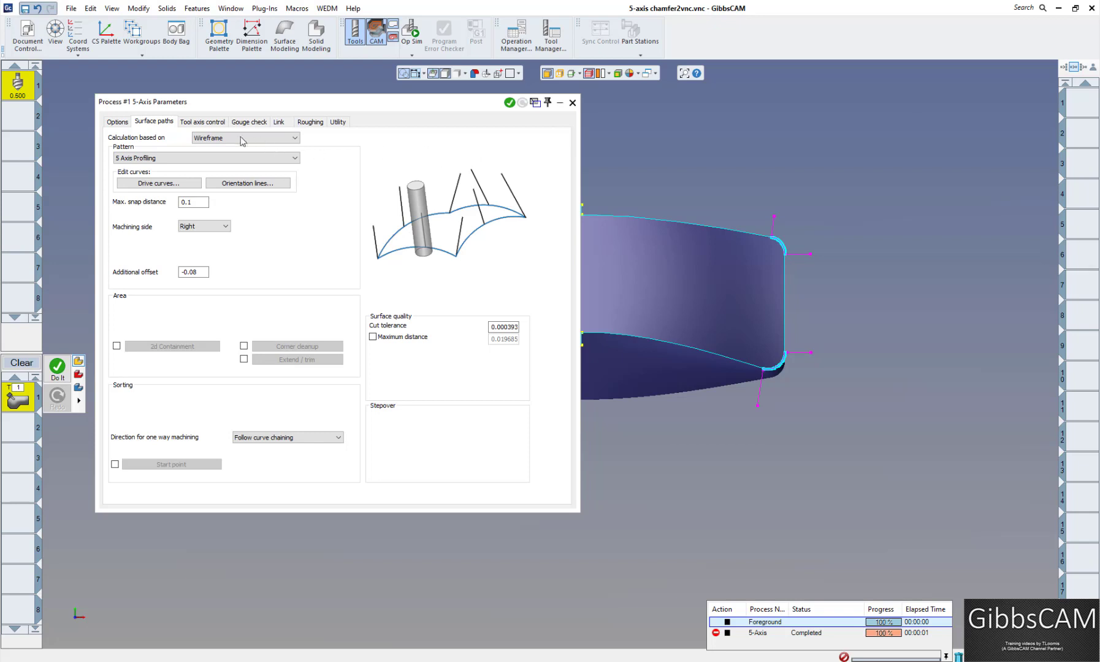
left_click(295, 143)
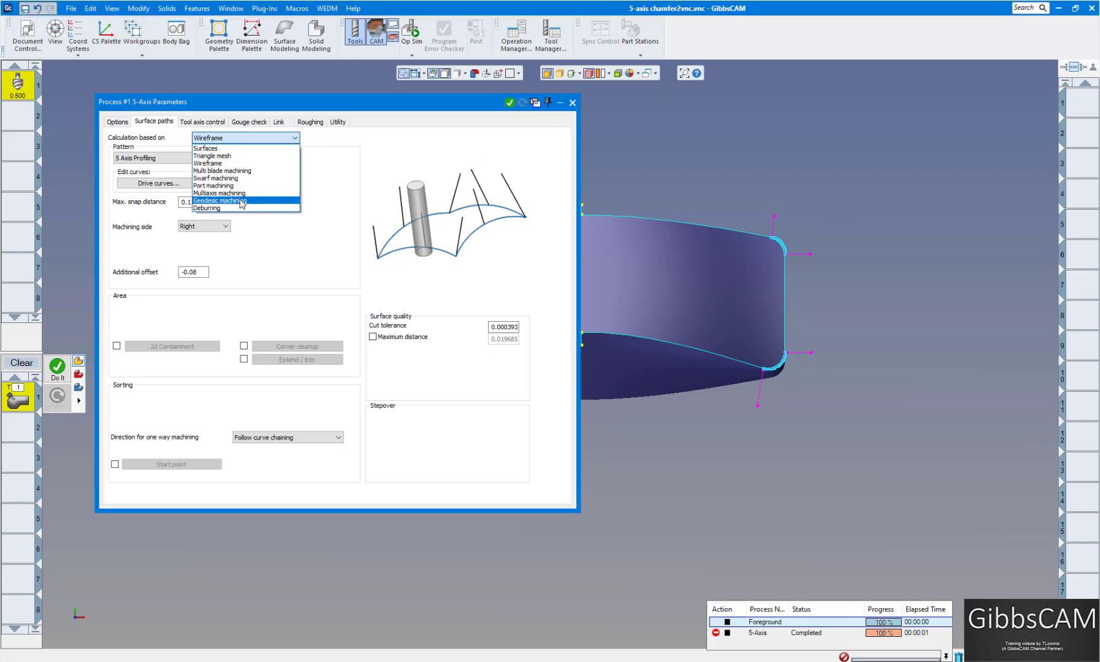
left_click(222, 163)
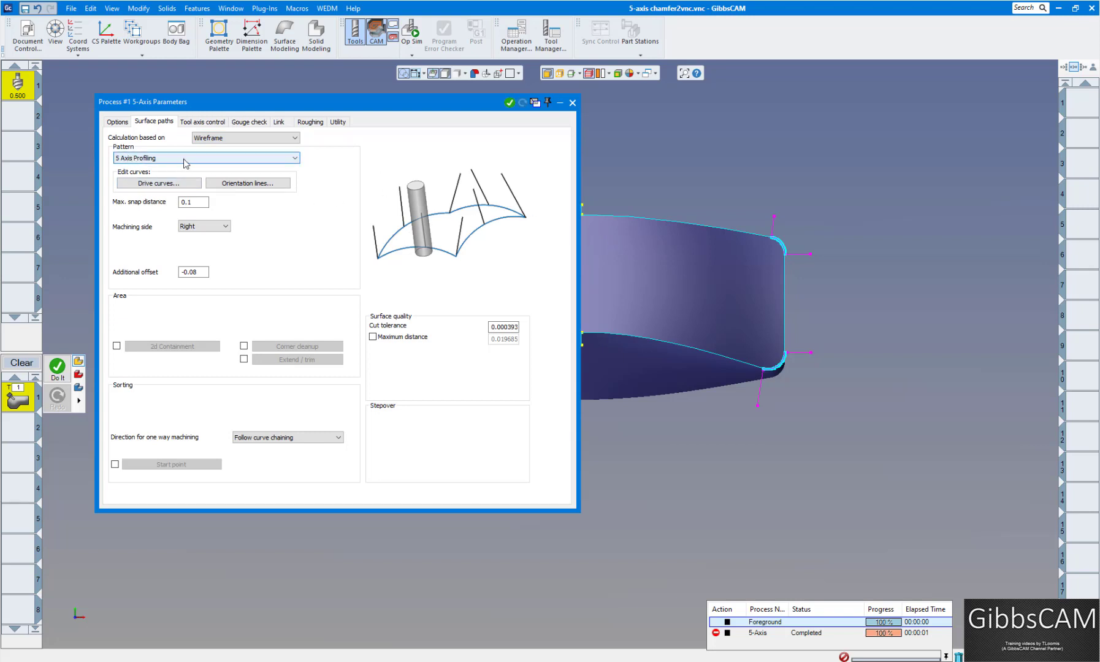
left_click(289, 161)
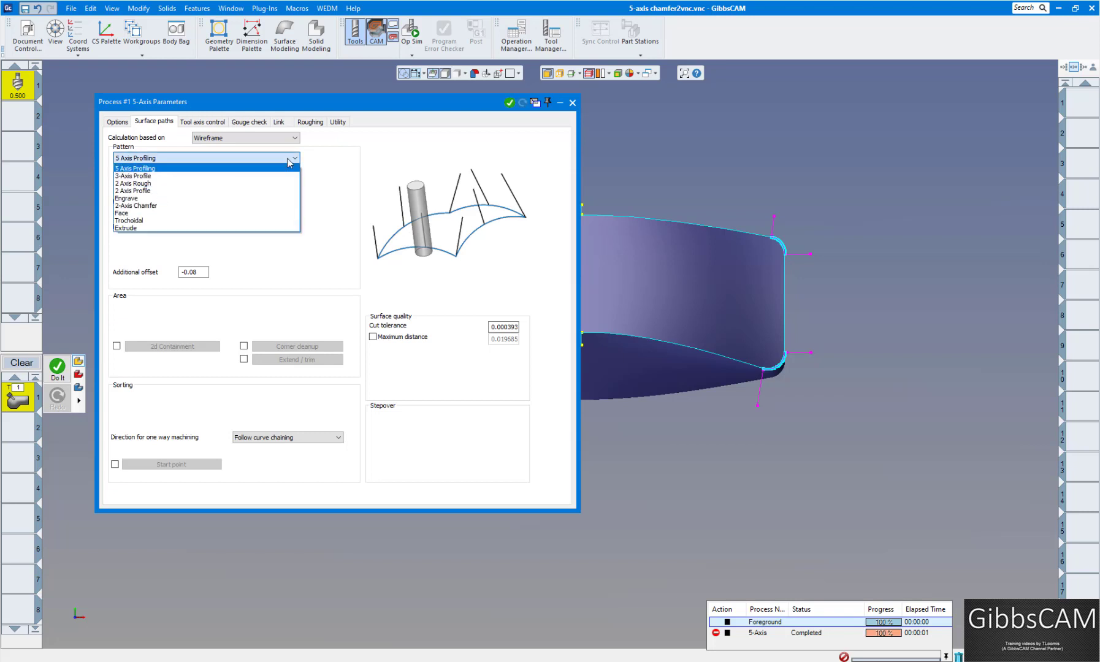
left_click(152, 166)
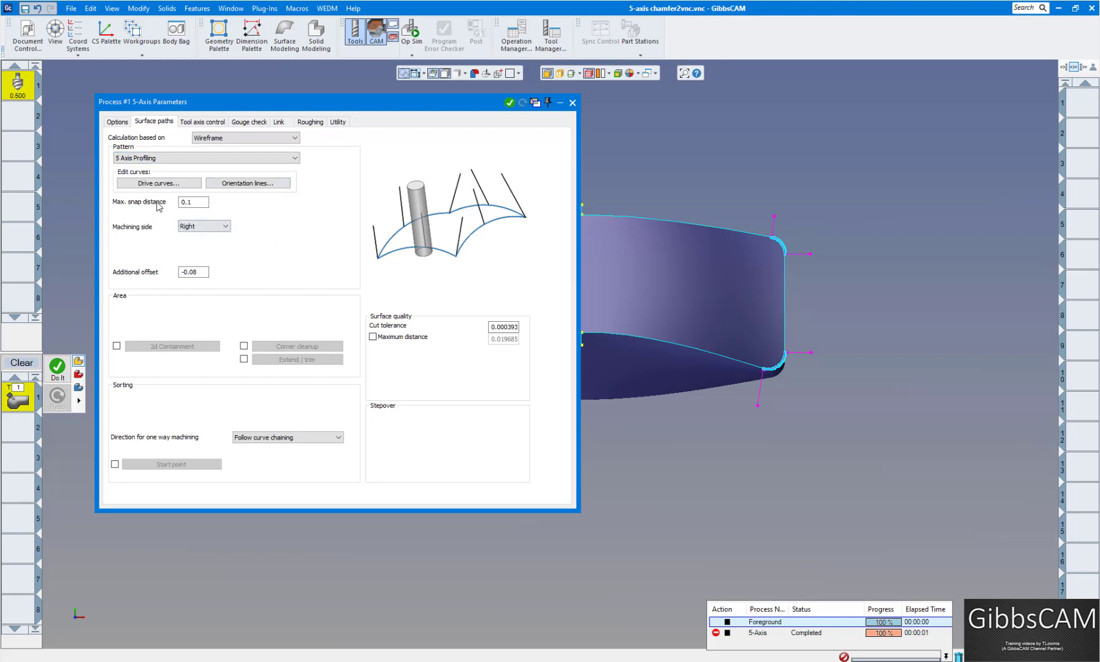
Assign the closed curve around the block's top edge as the drive curve
left_click(157, 183)
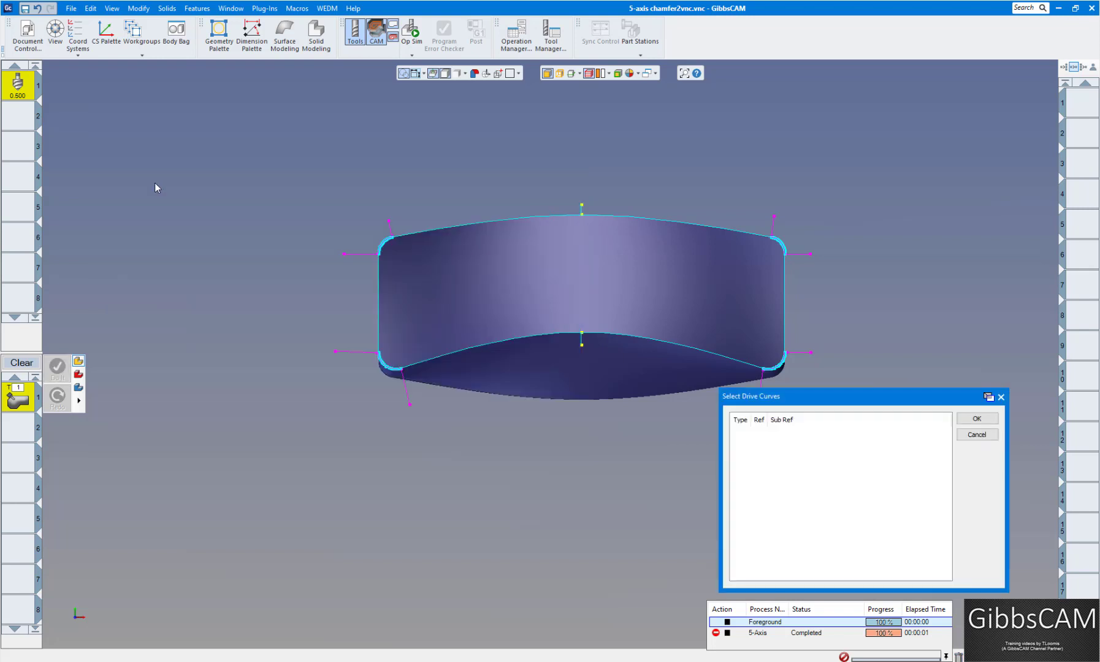
left_click(597, 336)
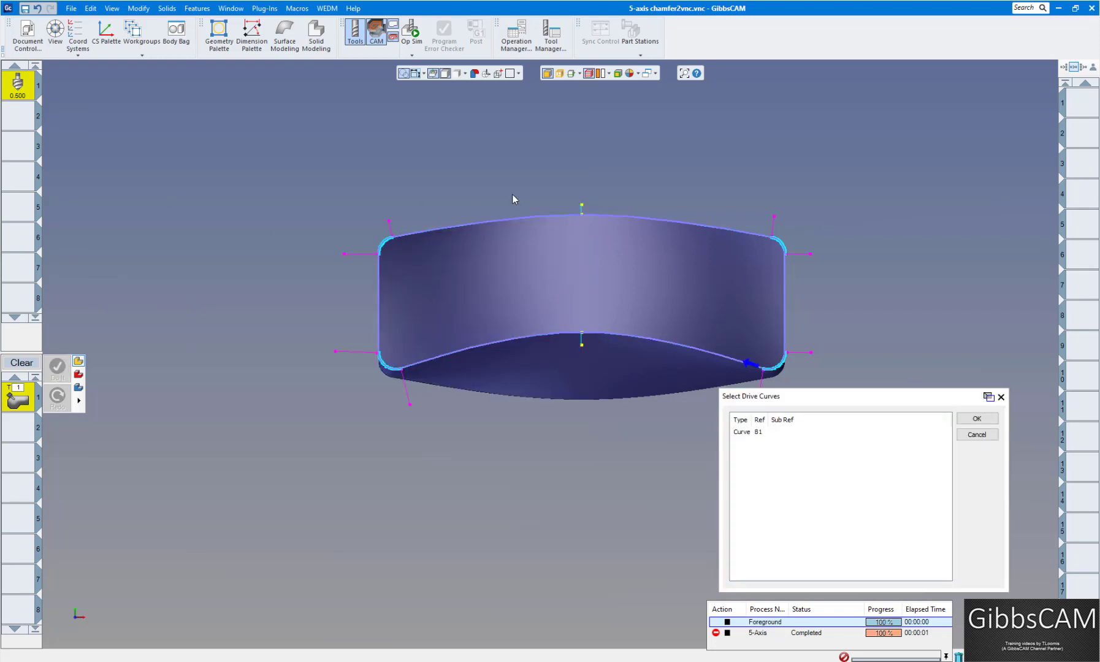
left_click(977, 419)
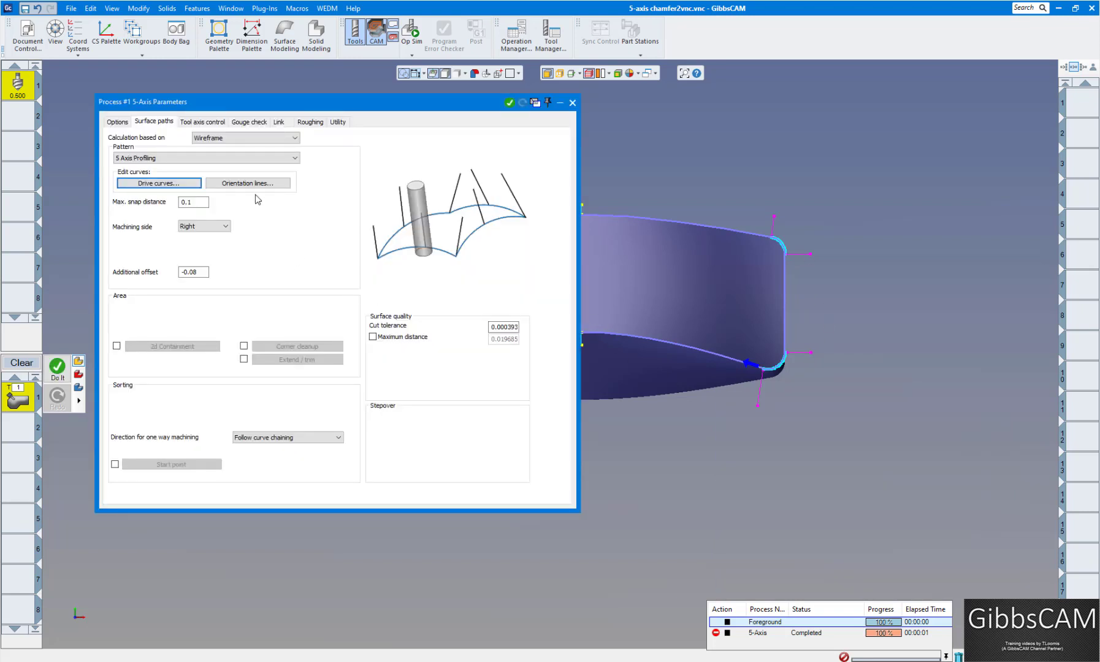
Assign the eight lines at the corners of the top edge as orientation lines, picking each at its outer end
left_click(242, 184)
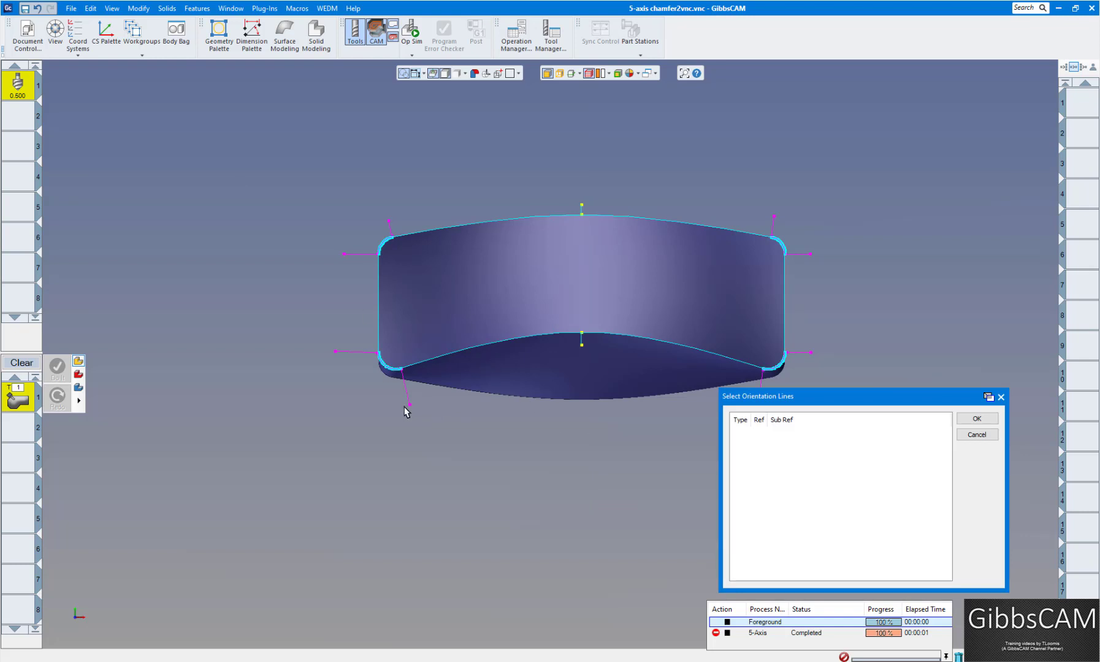
middle_click_drag(613, 429, 490, 386)
left_click(627, 360)
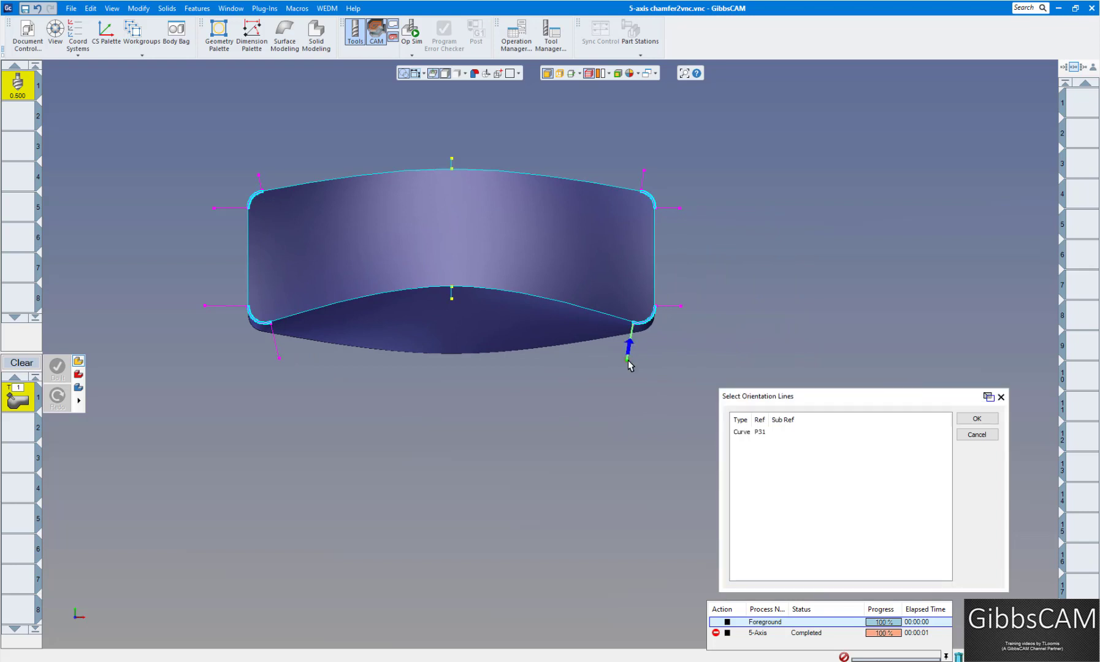
left_click(279, 362)
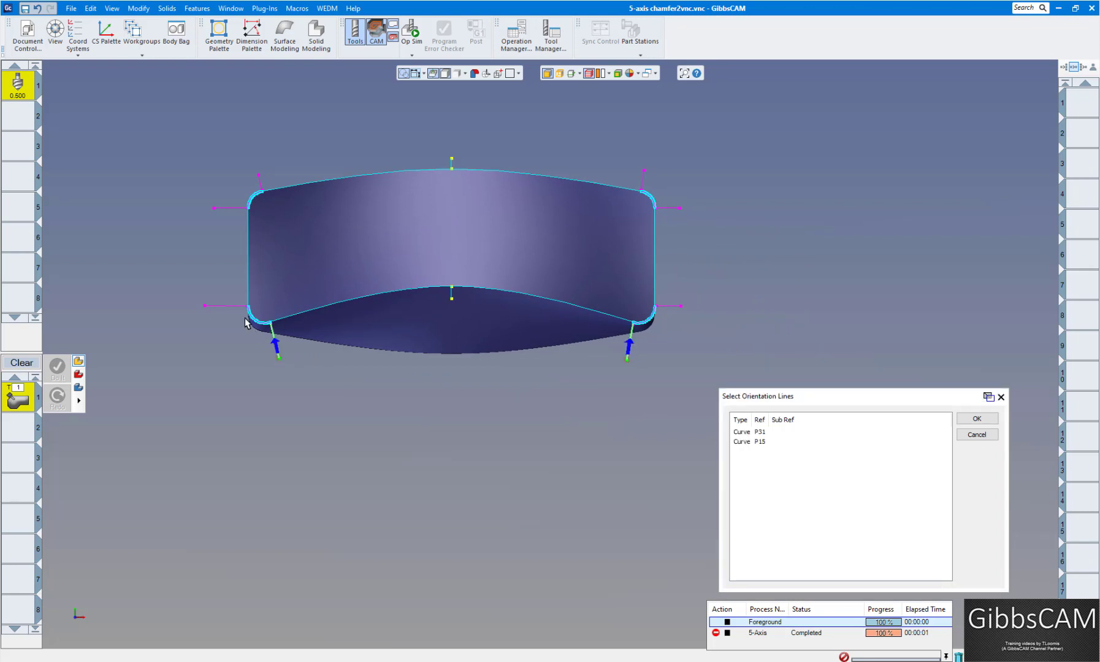
left_click(205, 307)
left_click(215, 209)
left_click(258, 175)
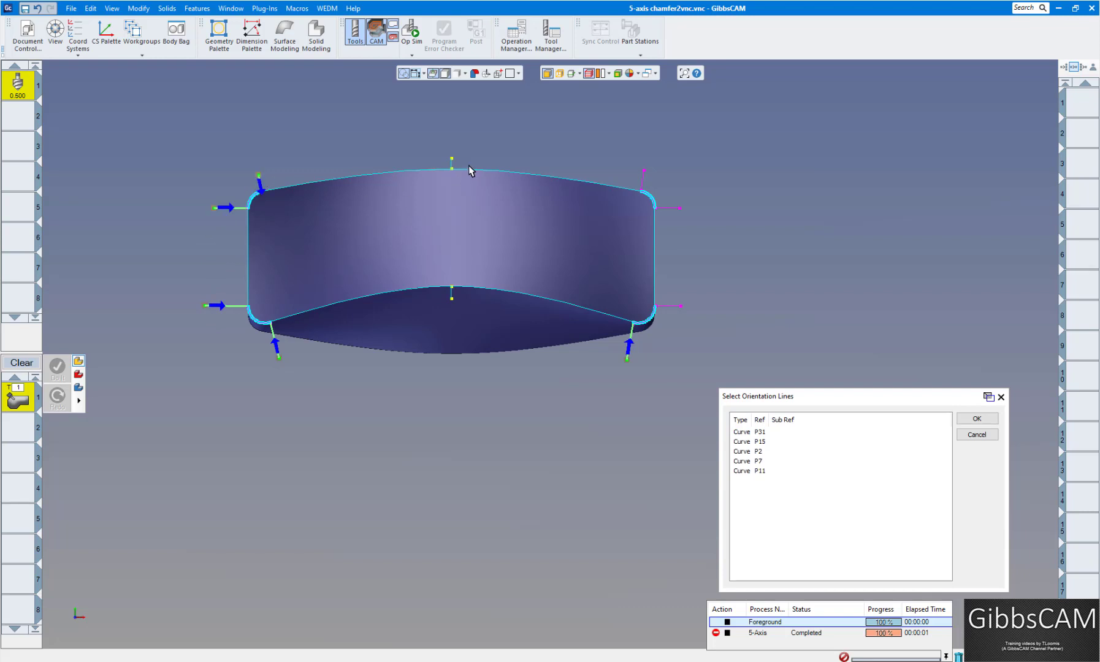
left_click(643, 170)
left_click(680, 208)
left_click(680, 305)
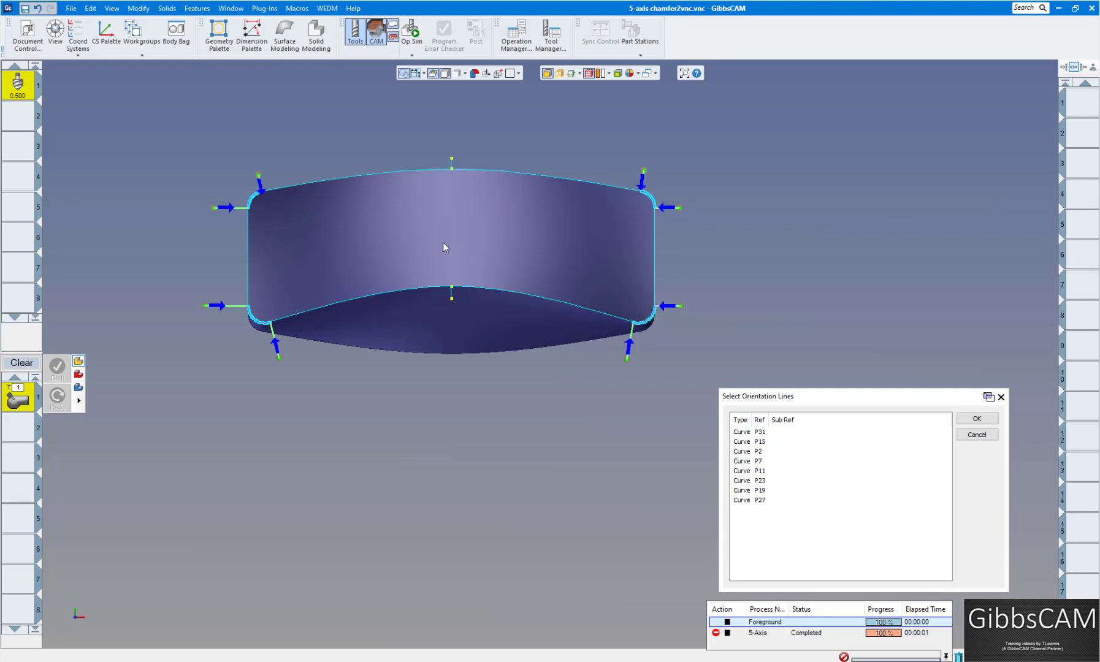
middle_click_drag(498, 193, 833, 372)
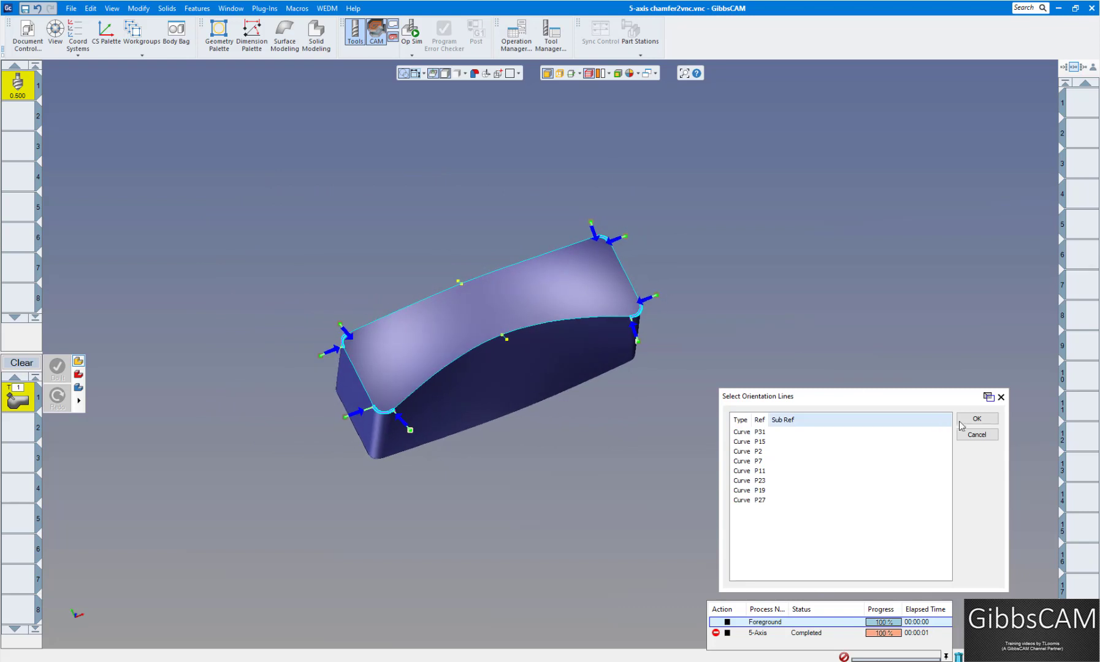
left_click(976, 419)
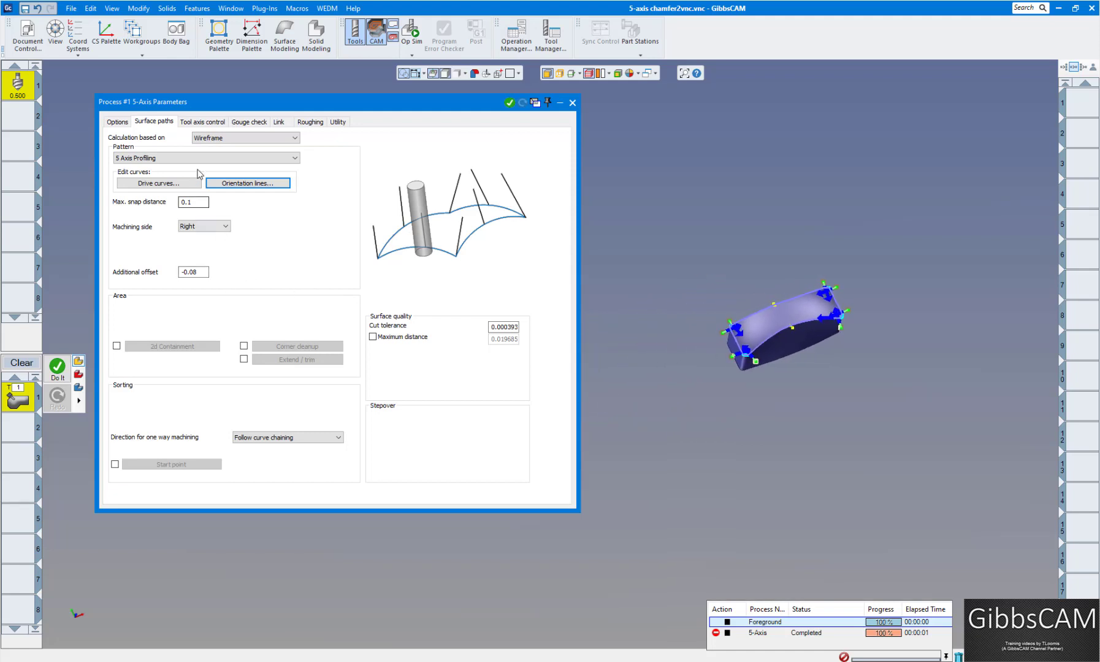
Review the process's tool axis control, gouge check and link settings, including the lead-in parameters of the first entry
left_click(200, 123)
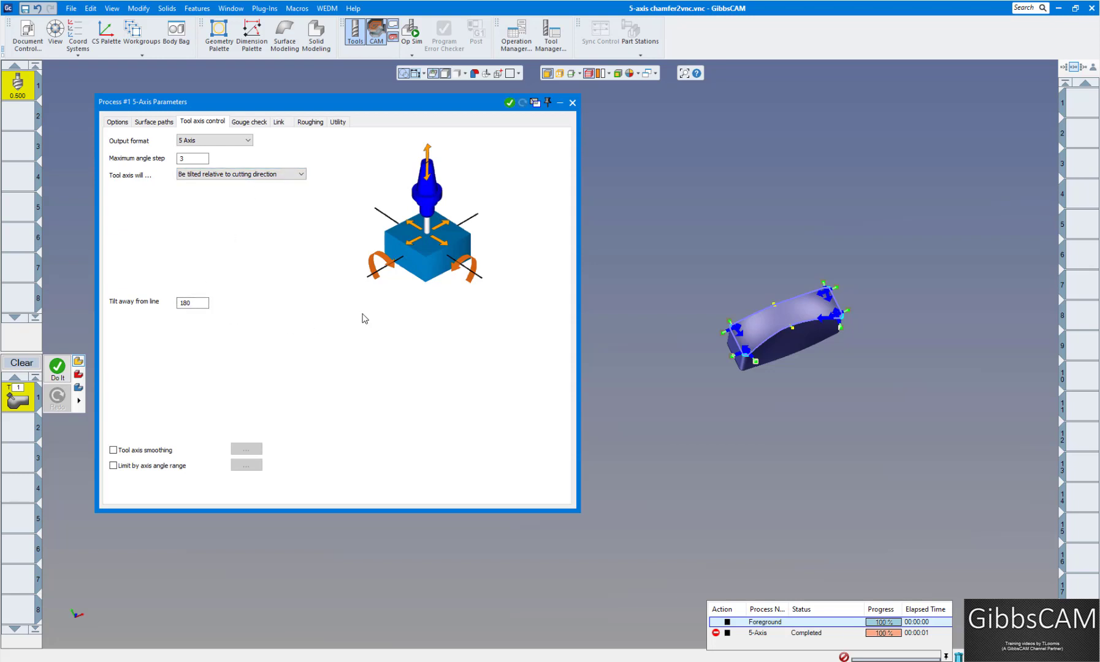
left_click(259, 125)
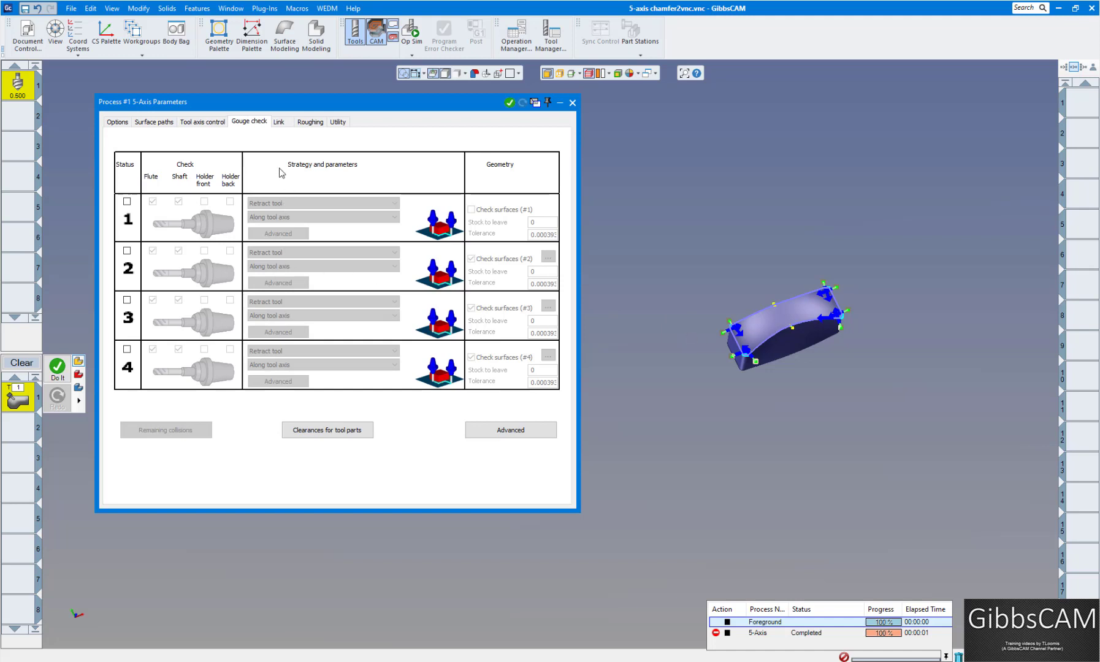
left_click(279, 121)
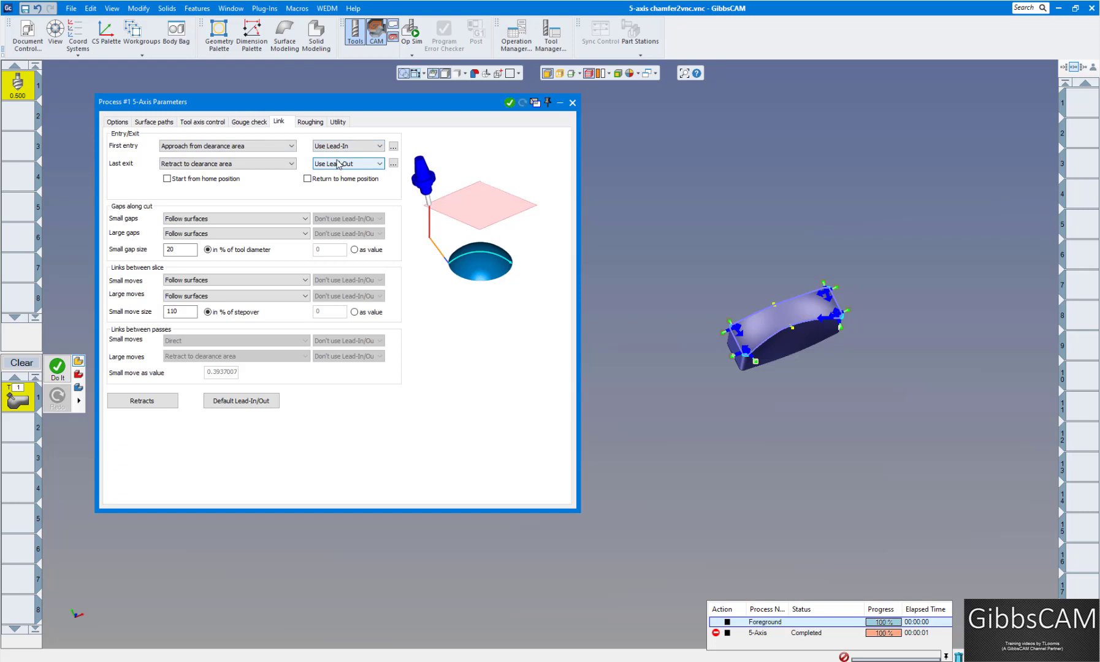
left_click(393, 147)
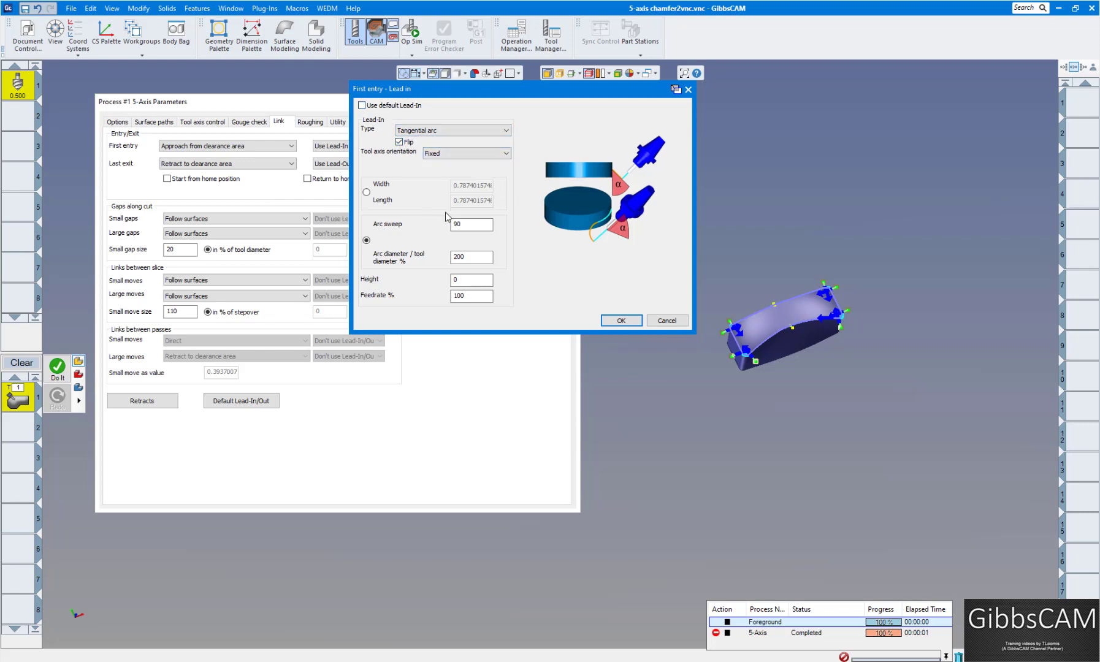
left_click(625, 321)
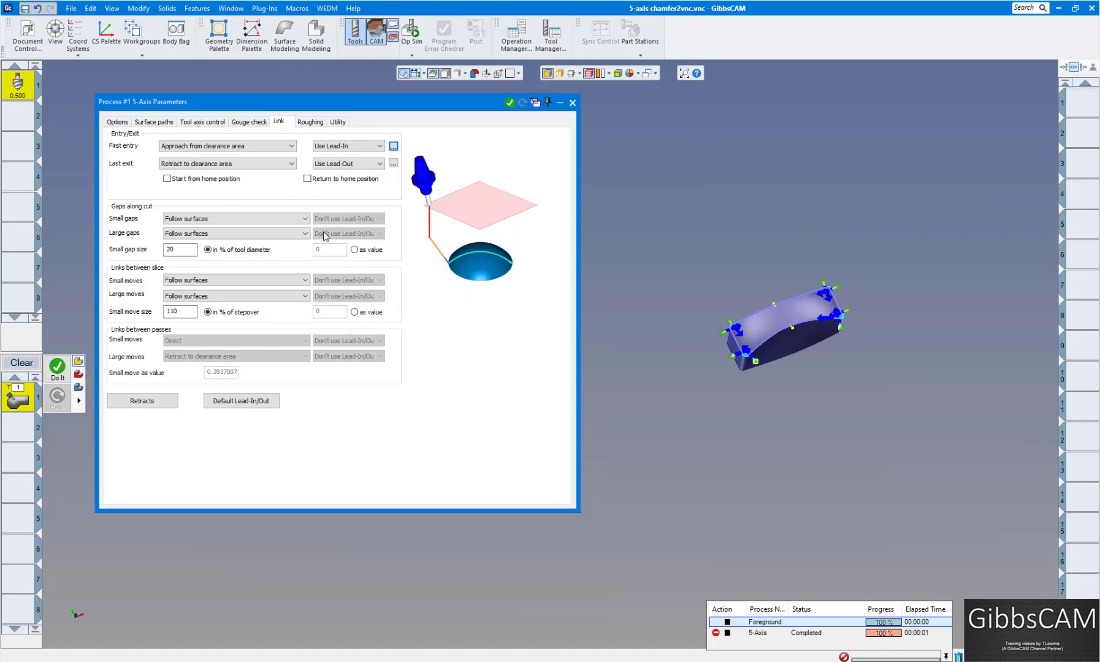
Check the remaining roughing and utility settings, generate the 5-axis operation and close its process parameters
left_click(302, 125)
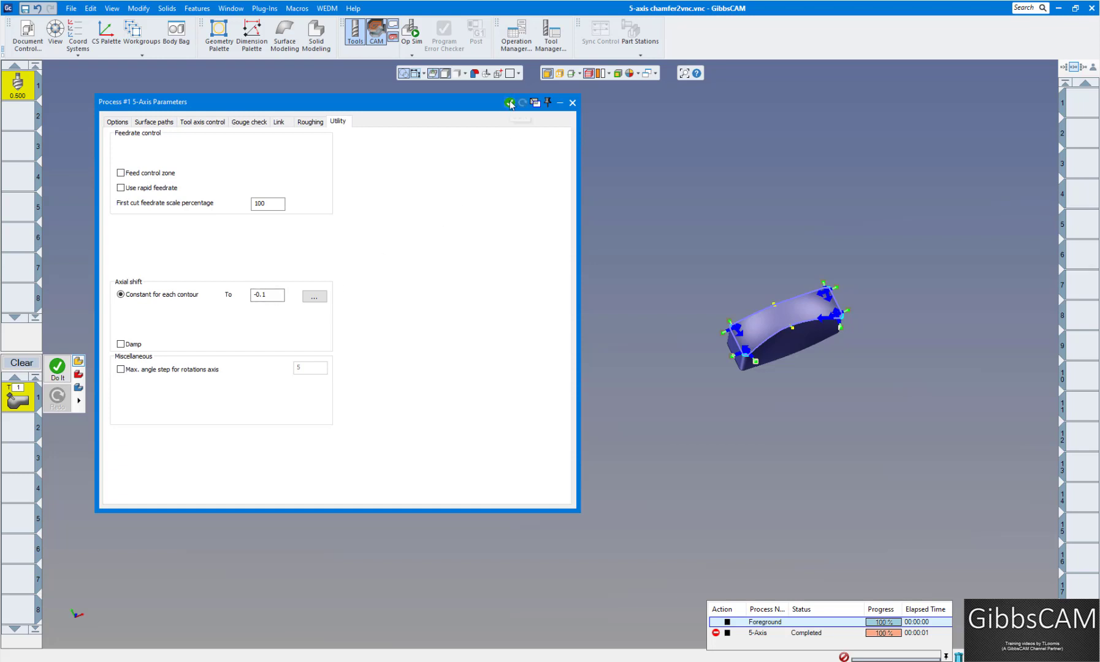
left_click(573, 105)
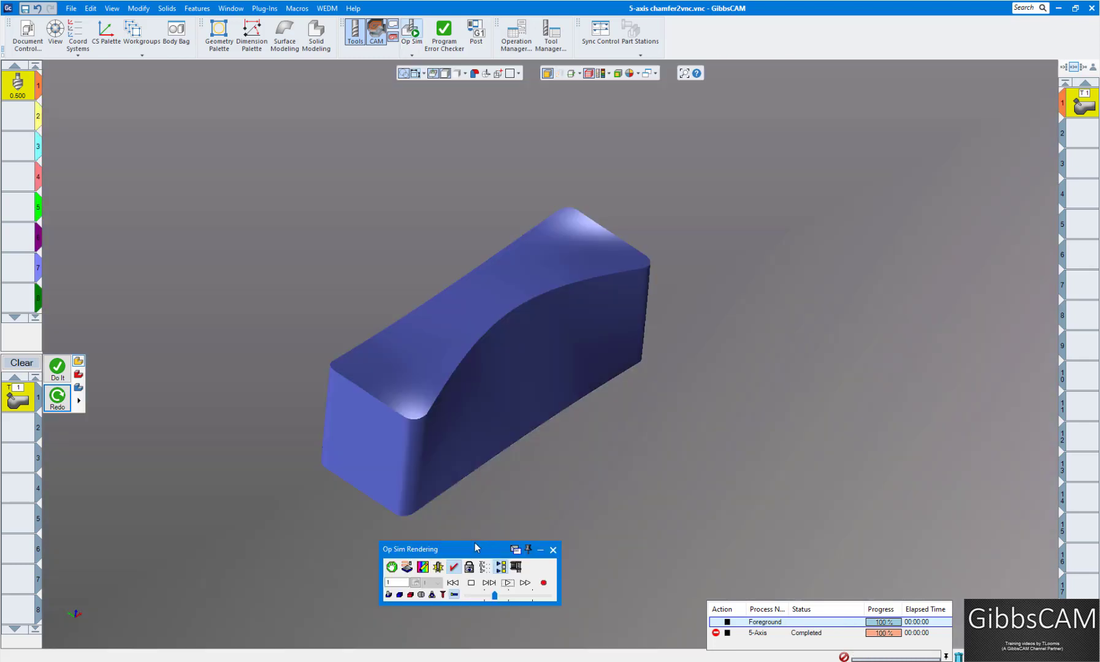
Simulate the chamfer operation in Op Sim, pausing and adjusting the playback speed to examine the cut around the block's top edge
left_click_drag(476, 549, 769, 345)
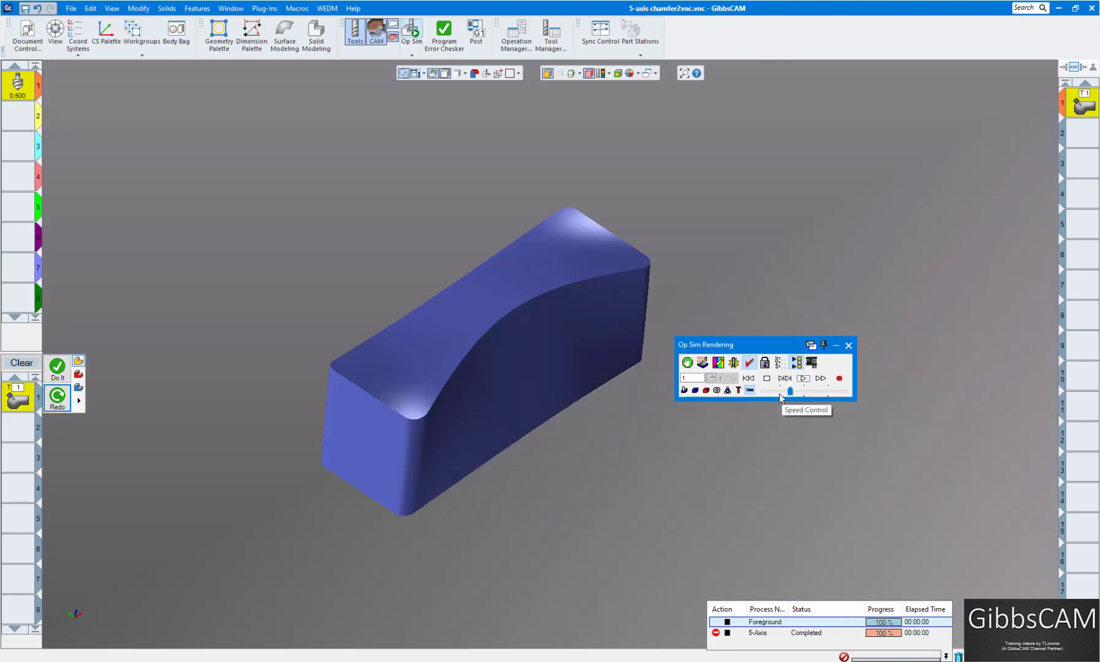
left_click(801, 378)
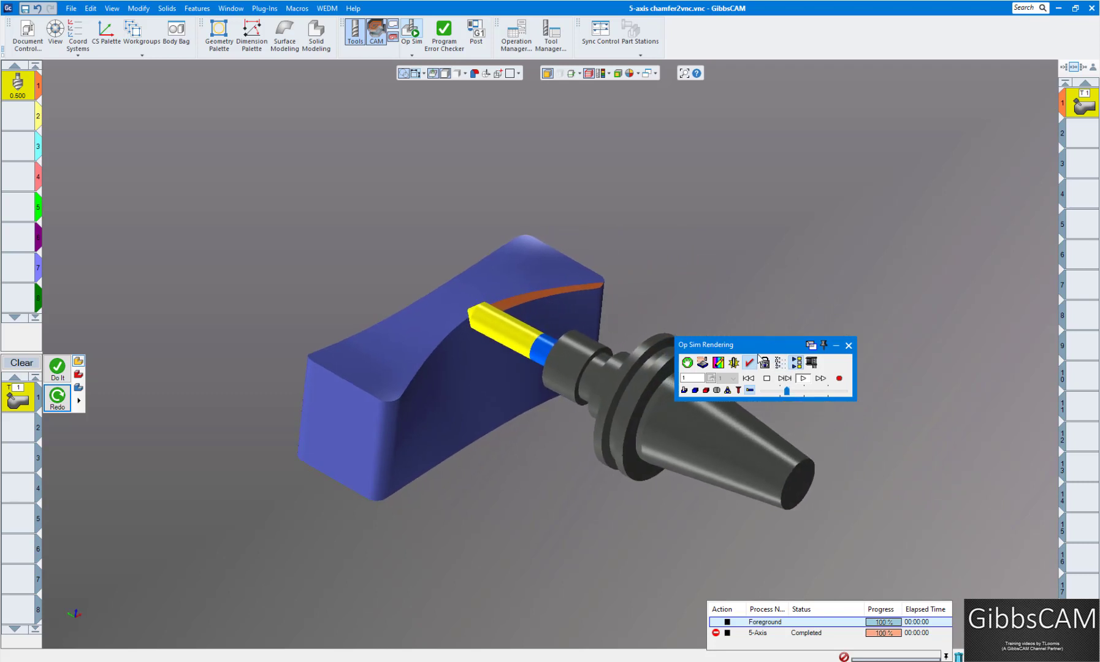
left_click(768, 380)
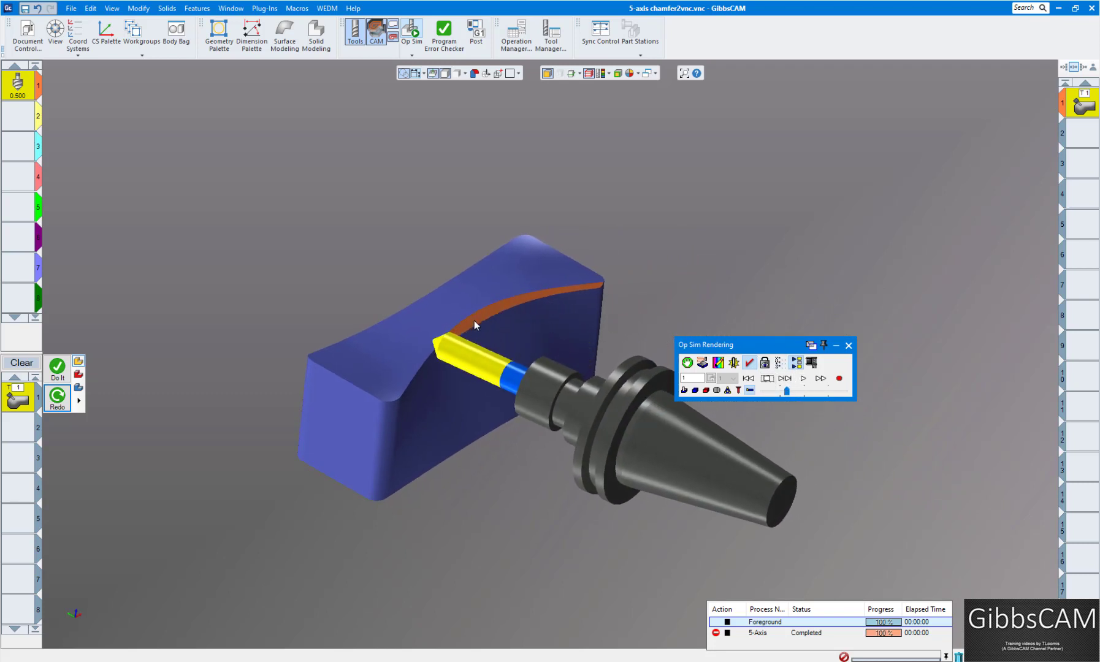
left_click(800, 380)
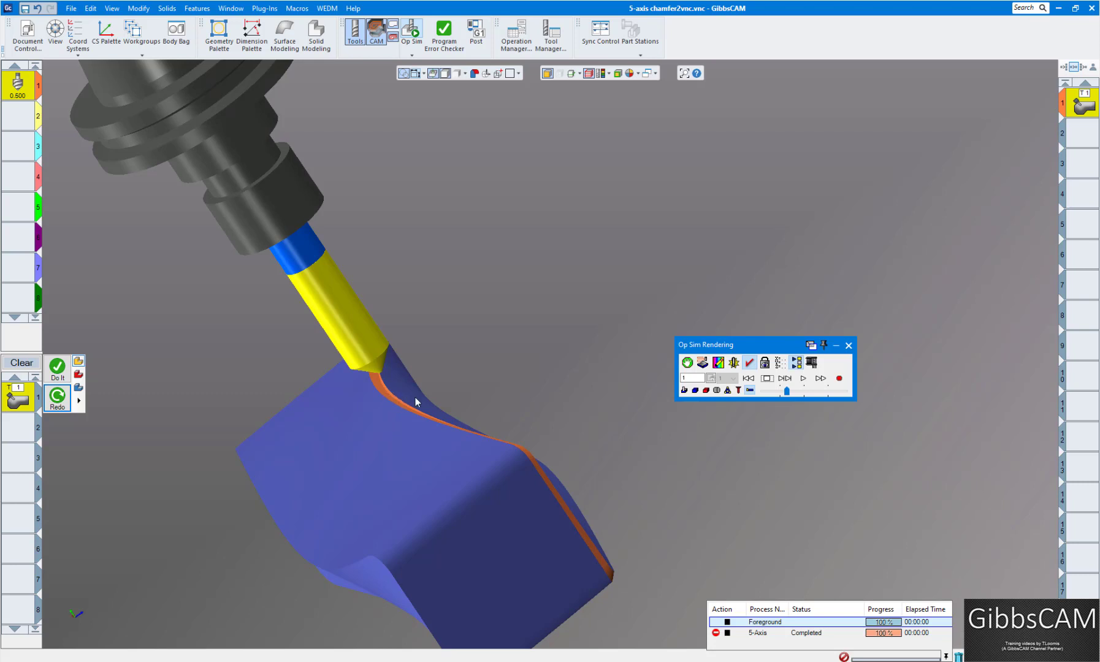
left_click(805, 382)
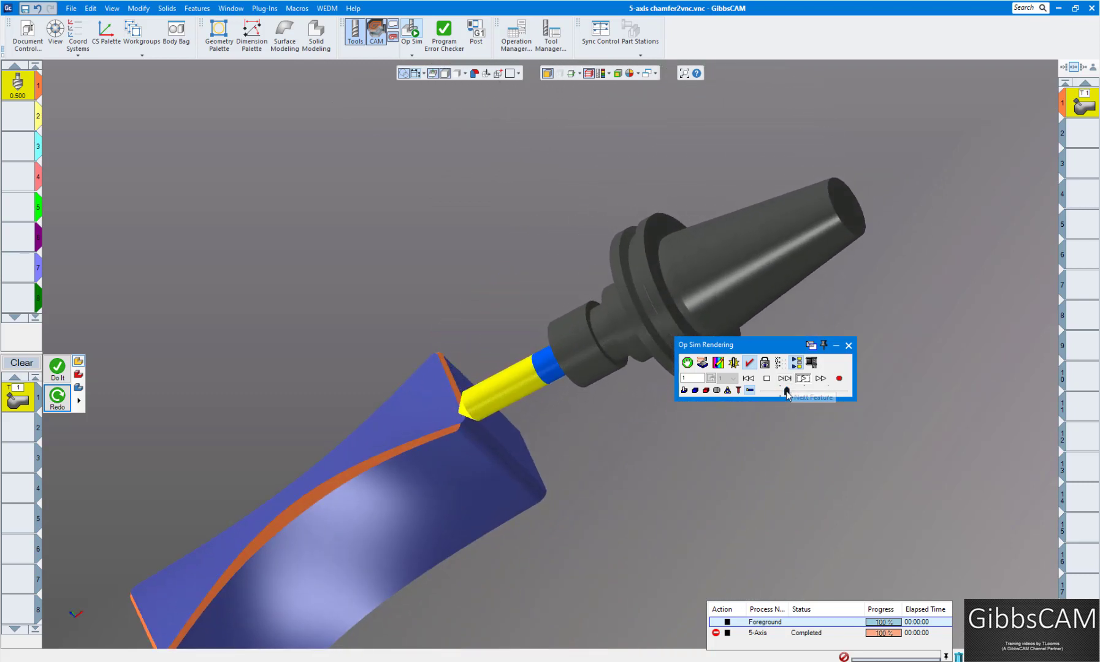
left_click_drag(792, 389, 793, 389)
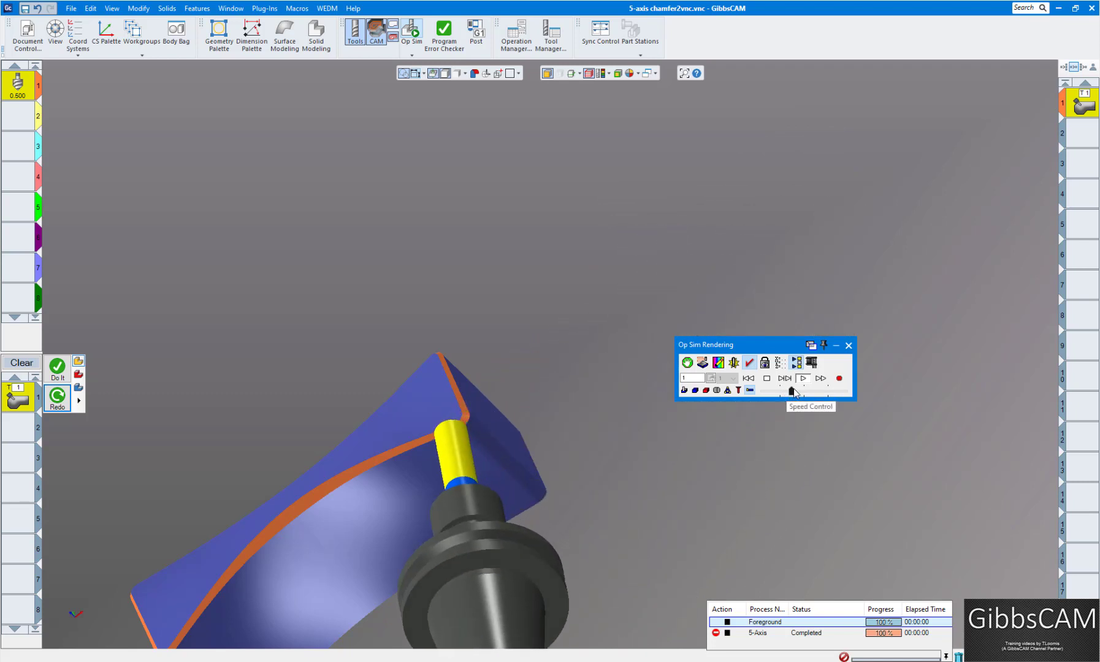
key("ctrl+f")
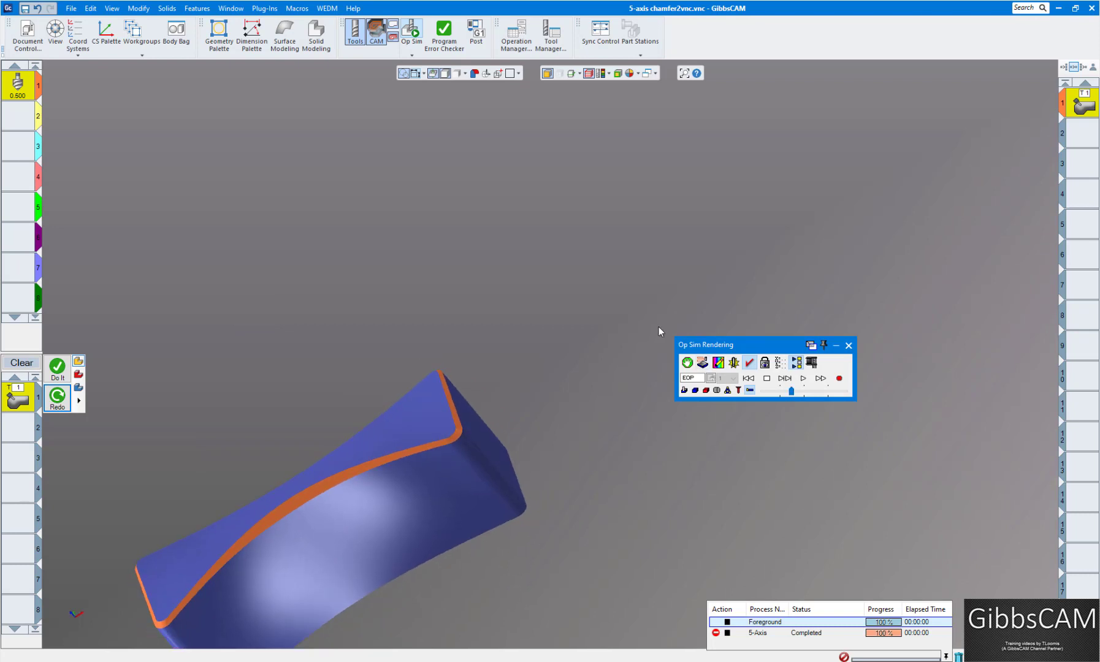
middle_click_drag(497, 369, 848, 367)
left_click(847, 346)
Examine the toolpath and the unassigned lines at the middle of the block's two long curved edges
middle_click_drag(689, 374, 273, 359)
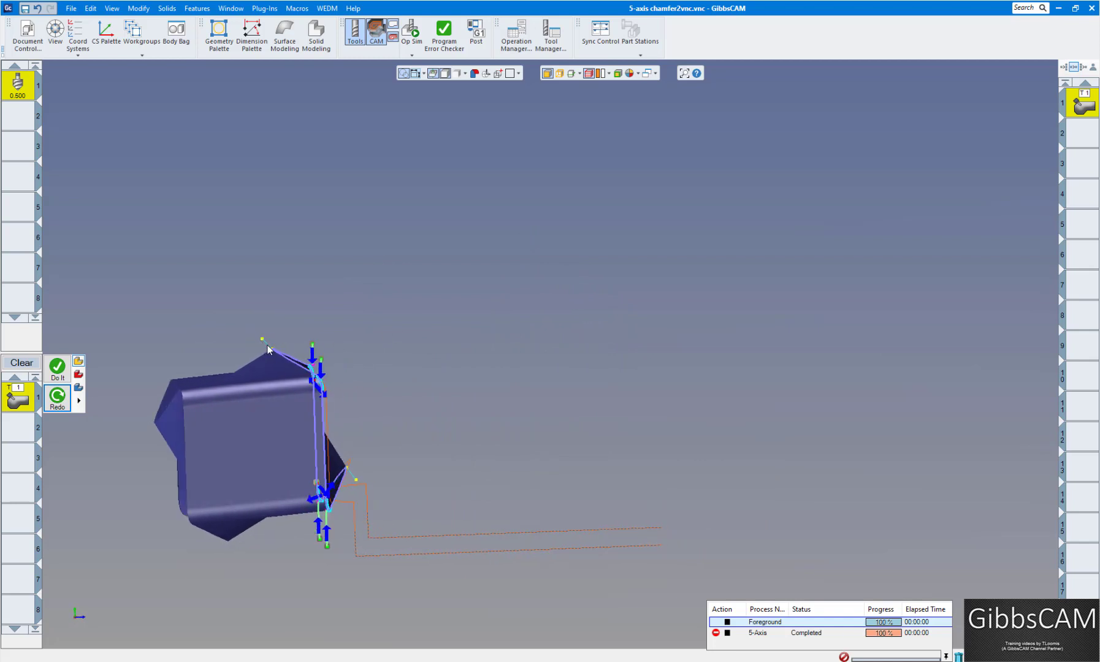
middle_click_drag(394, 374, 492, 327)
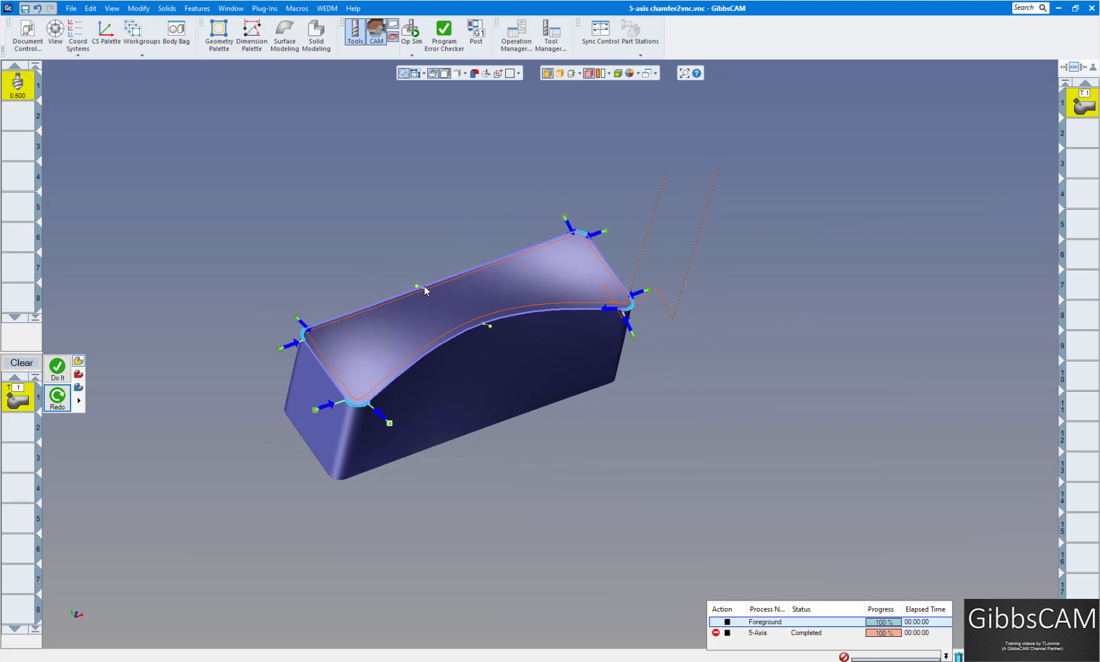
middle_click_drag(425, 289, 498, 318)
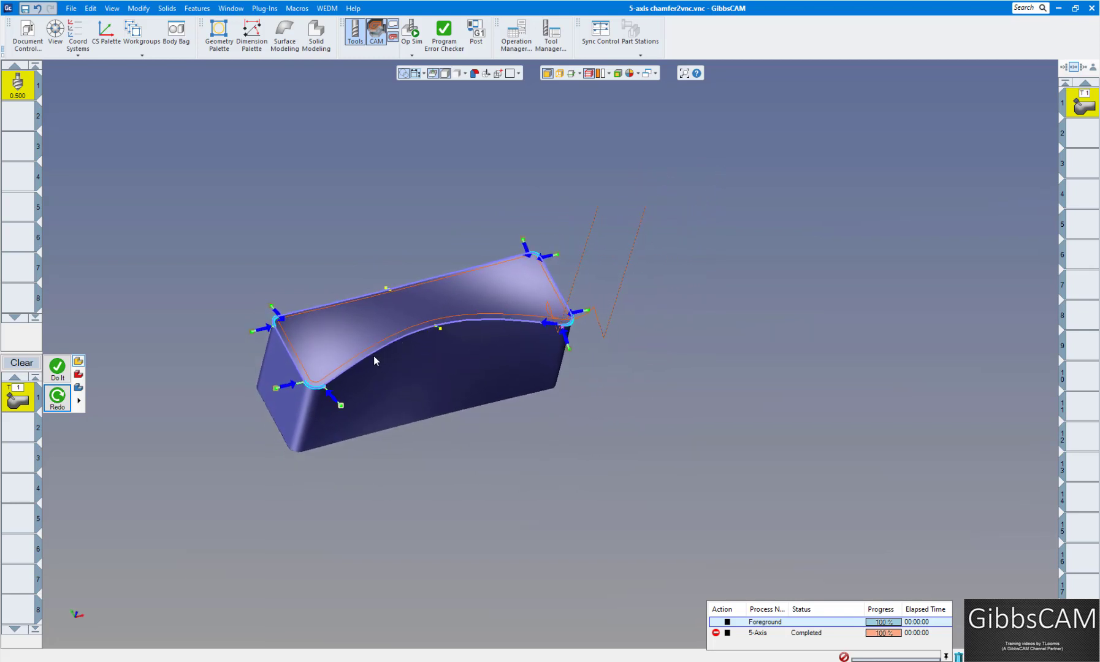
middle_click_drag(504, 291, 489, 311)
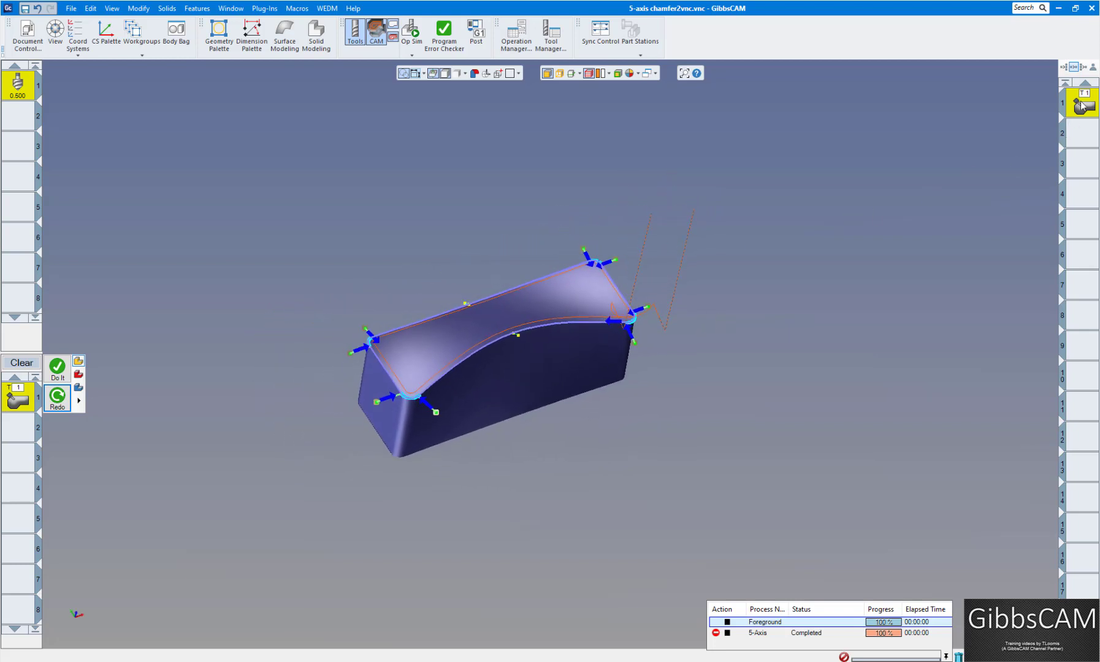
Add the two lines at the middle of the long curved edges as orientation lines and regenerate the 5-axis operation
left_click_drag(401, 105, 803, 168)
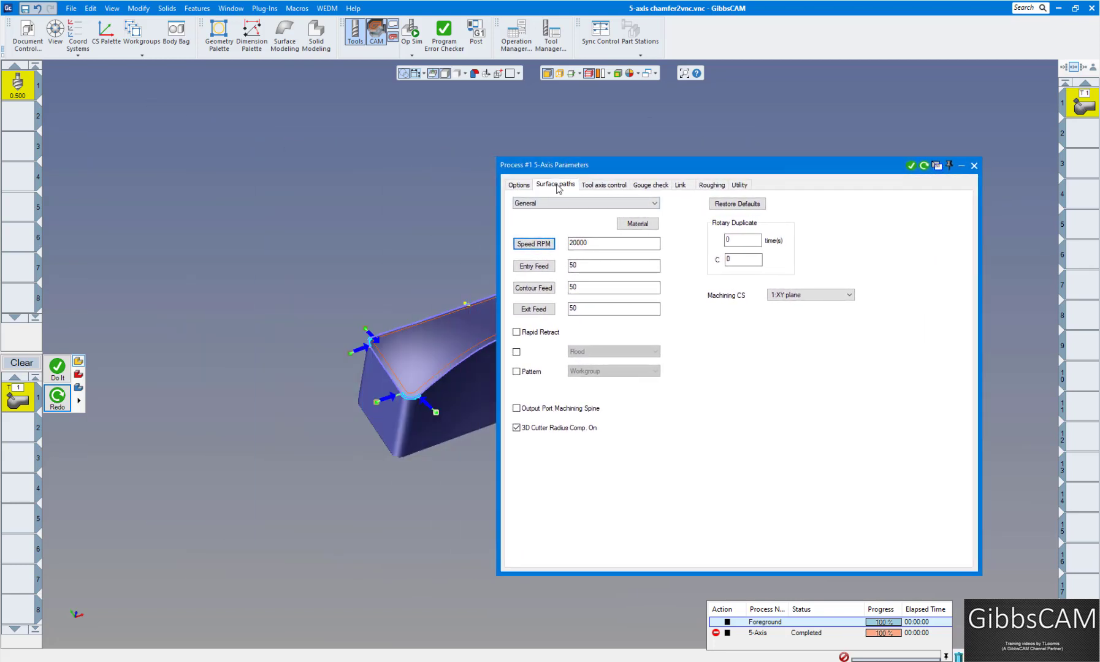
left_click(556, 185)
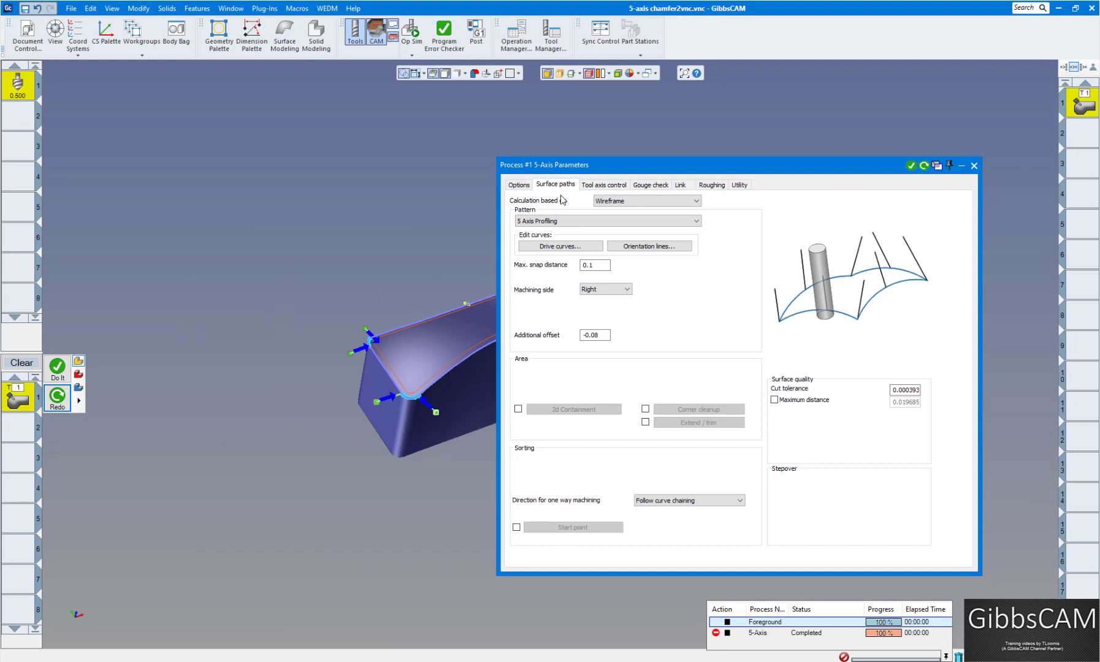
left_click(642, 247)
middle_click_drag(611, 301, 570, 390)
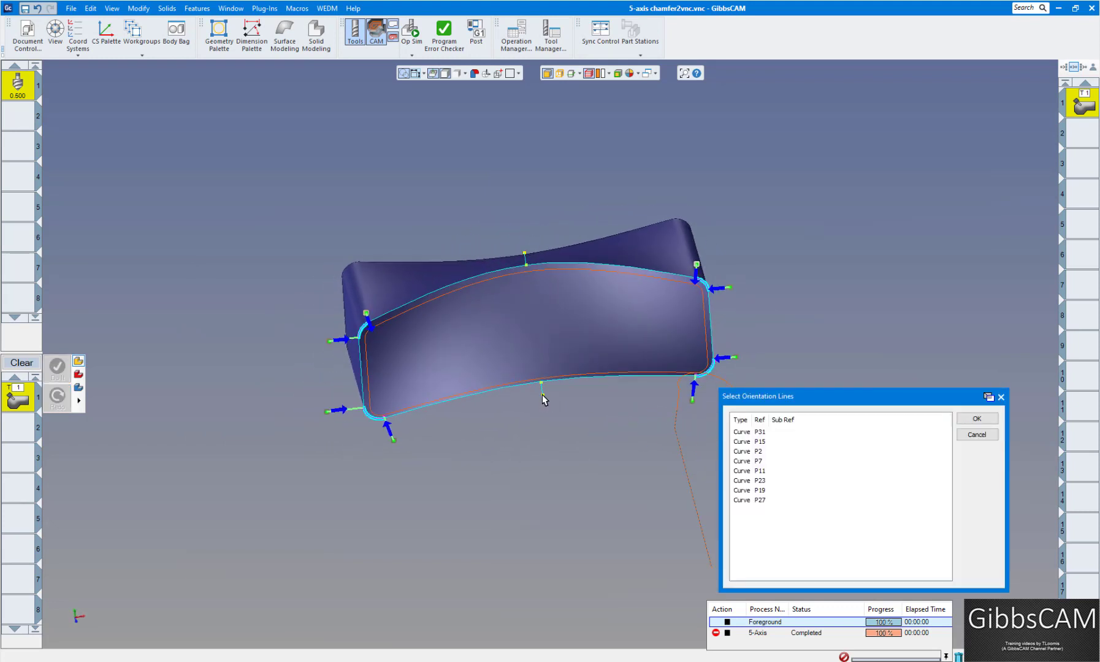
left_click(542, 395)
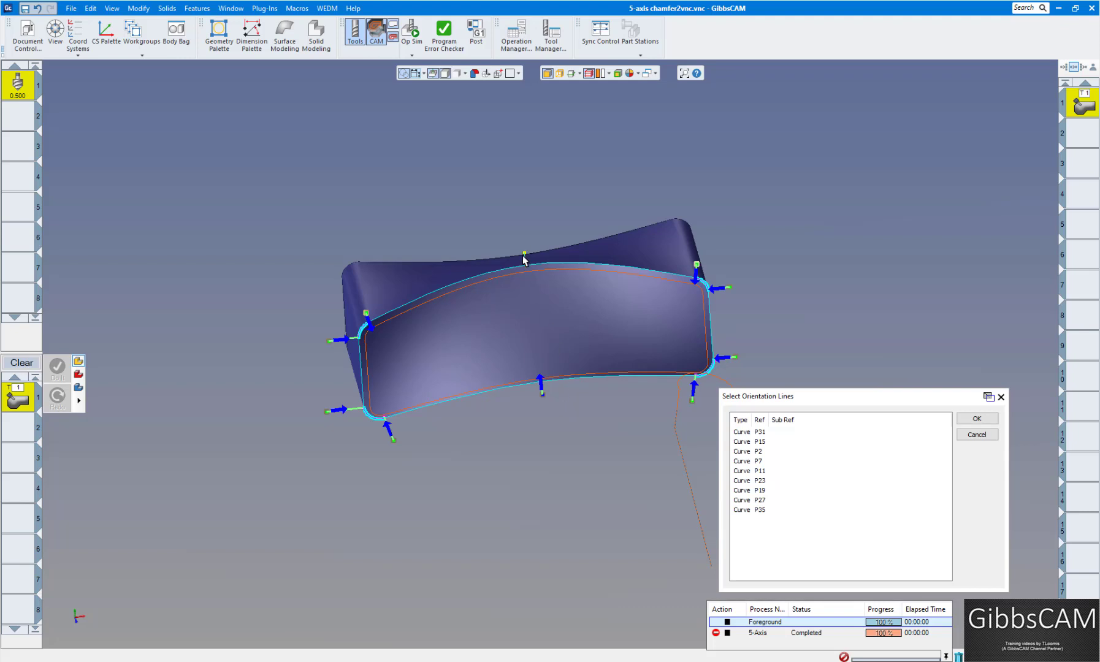
left_click(976, 419)
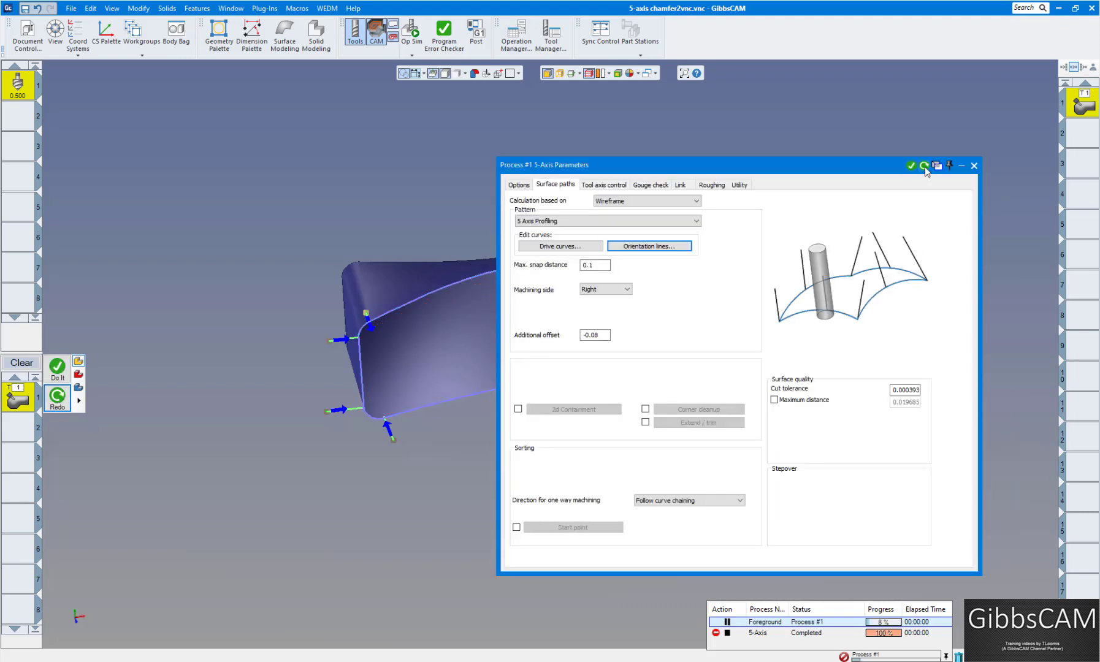
left_click(972, 166)
Simulate the regenerated operation in Op Sim to examine the tool's tilt and the chamfer along the curved edges
middle_click_drag(792, 177, 487, 285)
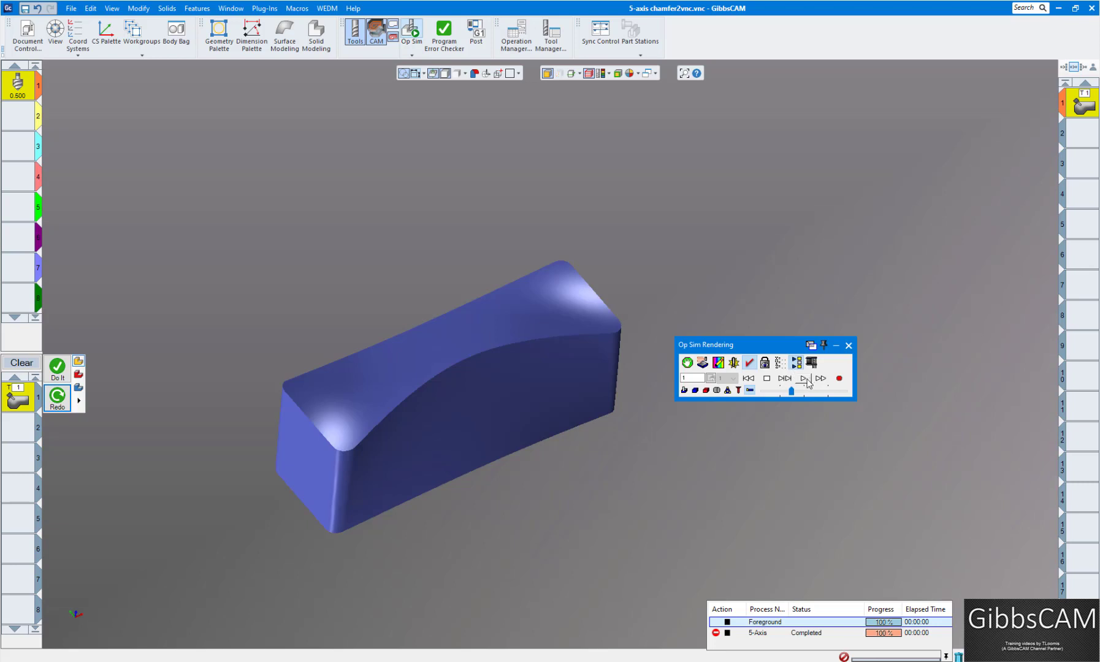
left_click(805, 380)
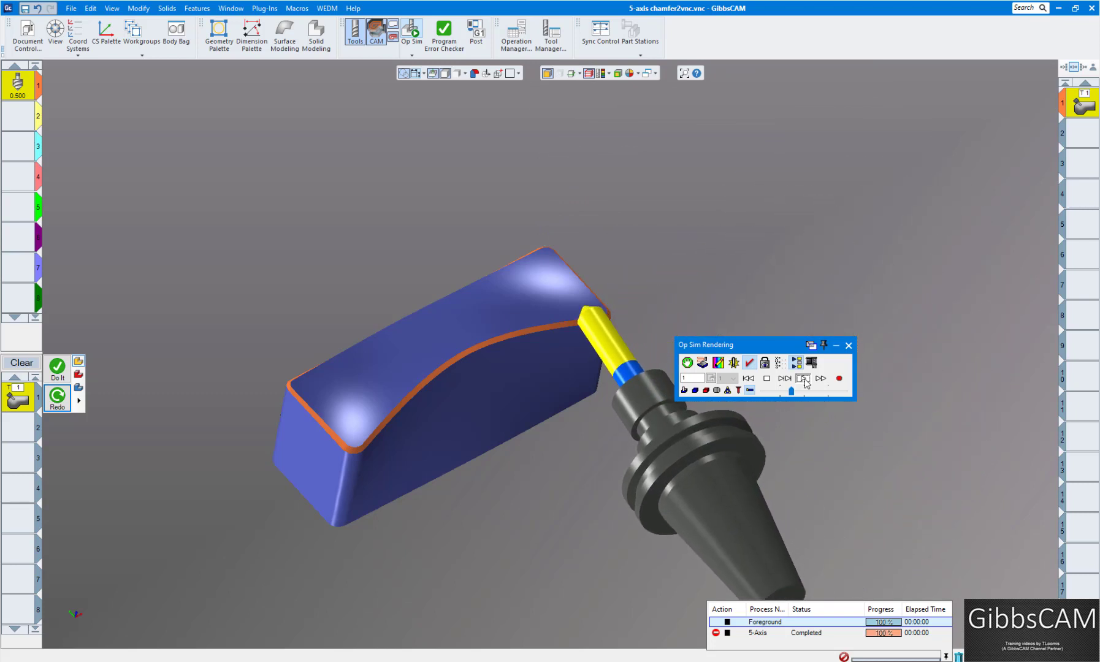
left_click(803, 379)
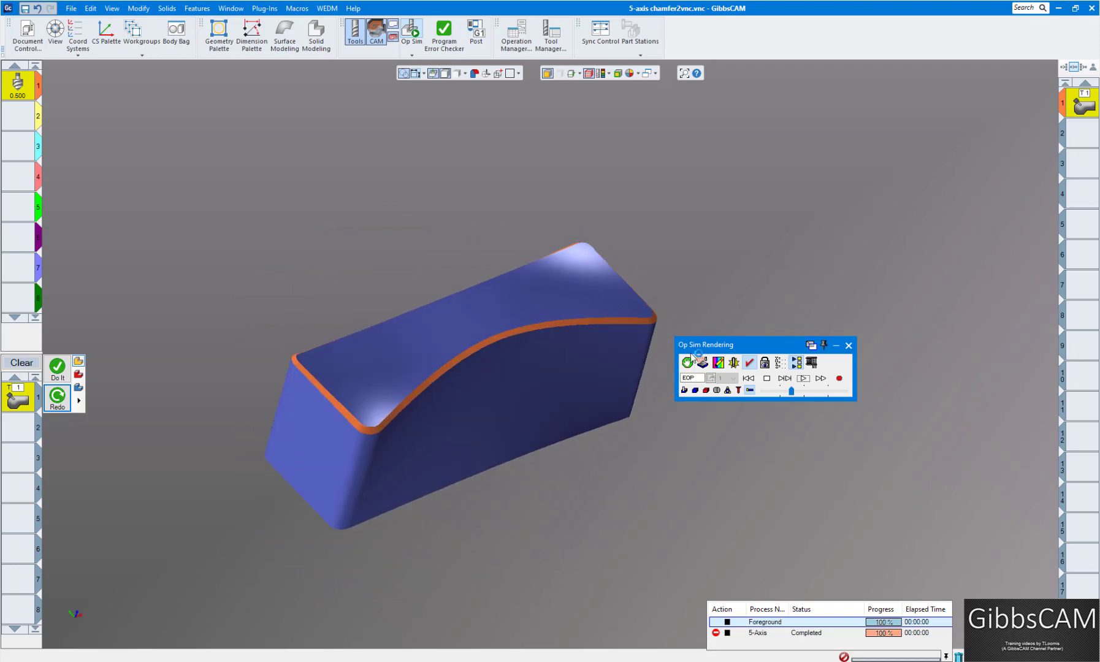
left_click(849, 347)
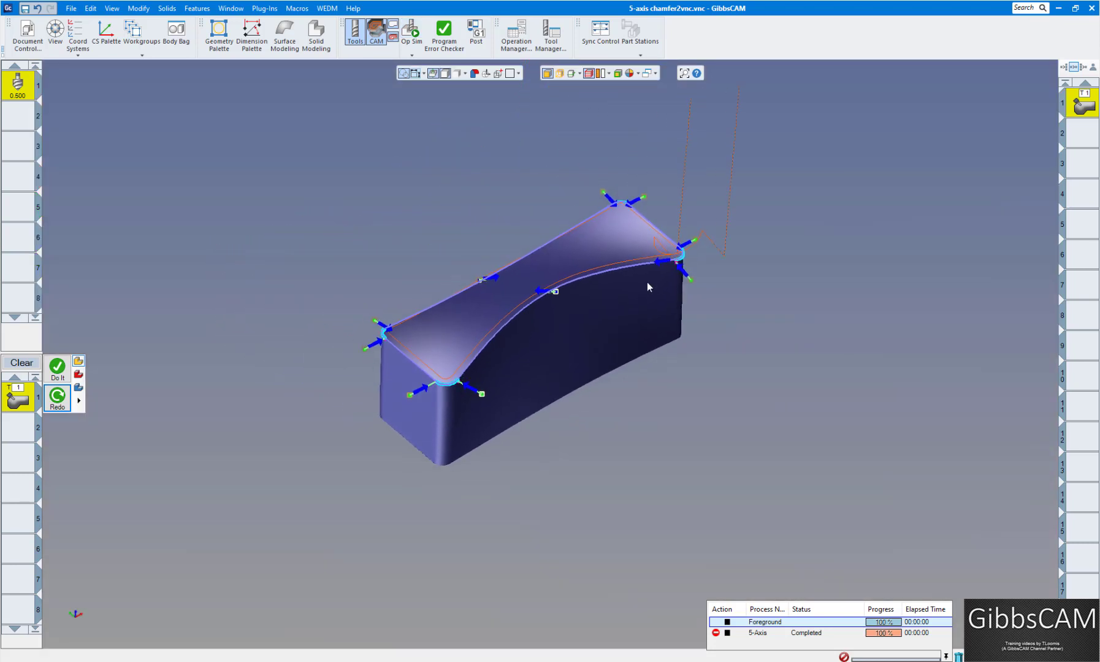